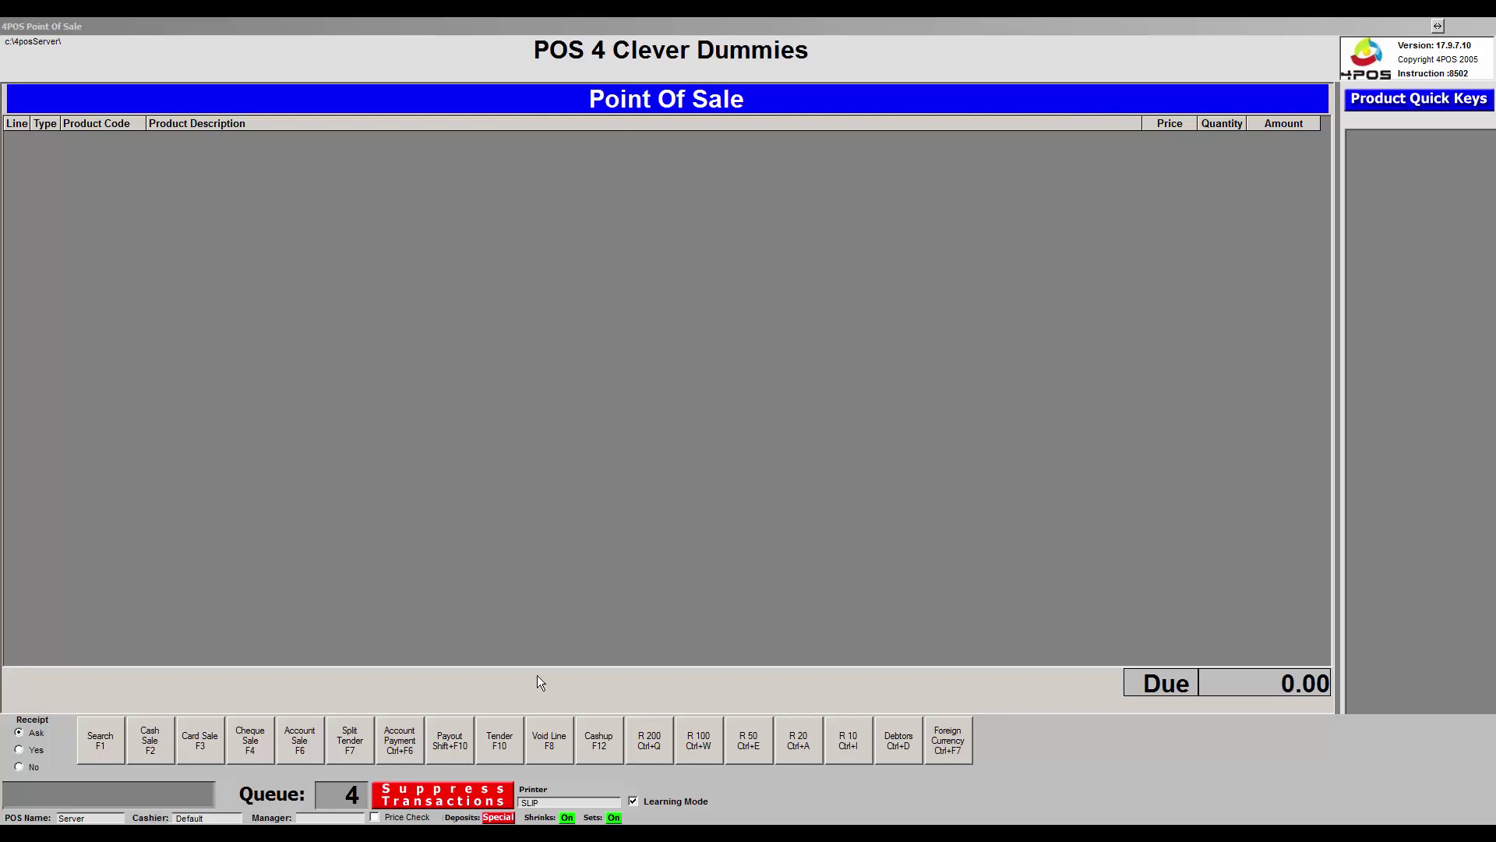
Step: Ring up Brutal Fruit as a cash sale with no receipt and log back in
{"action": "key", "text": "F1"}
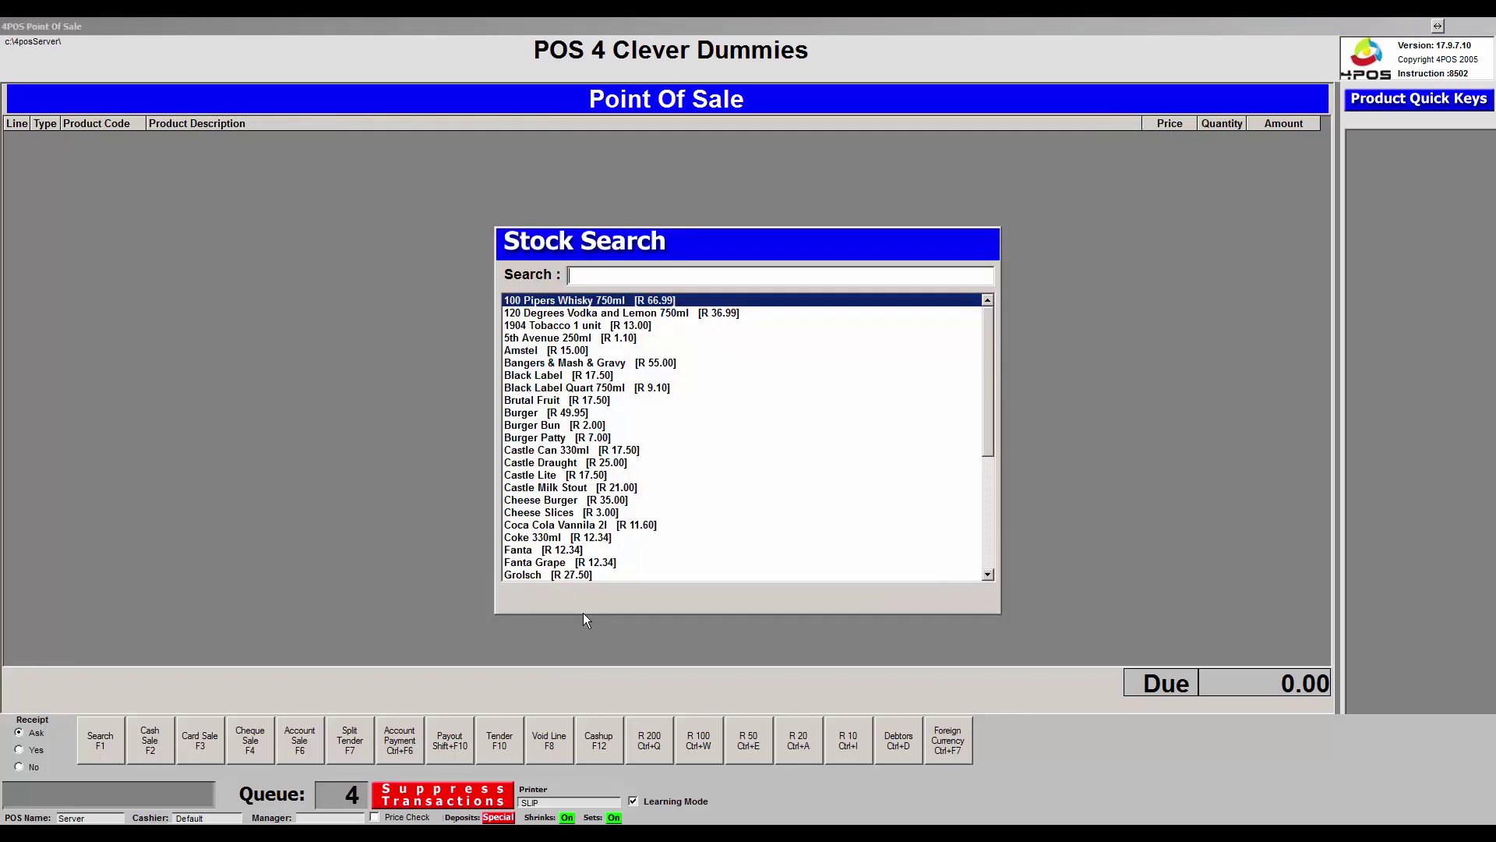
{"action": "key", "text": "Down"}
{"action": "key", "text": "Down"}
{"action": "key", "text": "Down"}
{"action": "key", "text": "Down"}
{"action": "key", "text": "Down"}
{"action": "key", "text": "Down"}
{"action": "key", "text": "Down"}
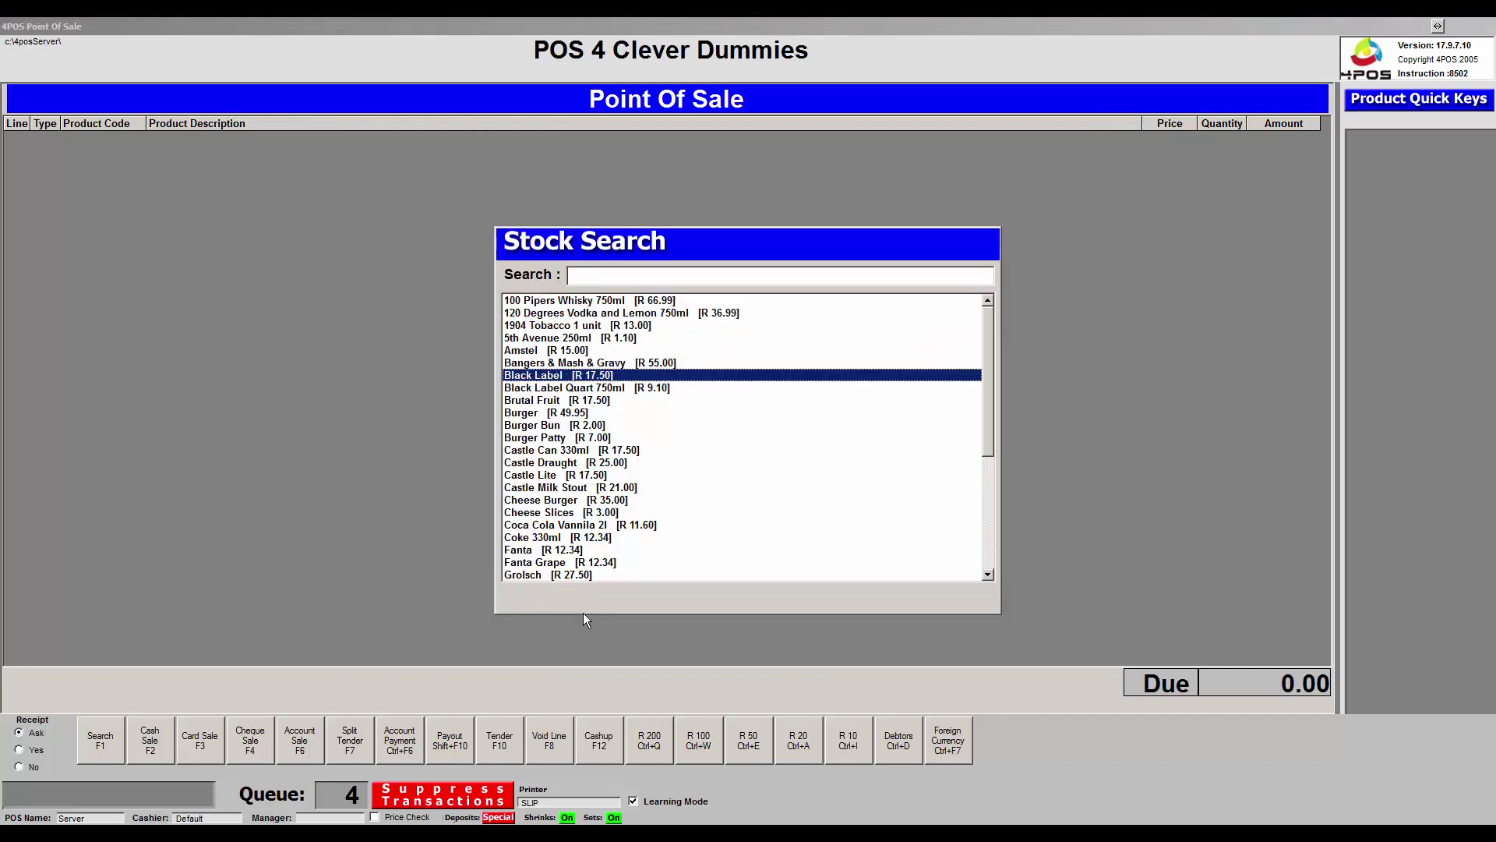
{"action": "key", "text": "Down"}
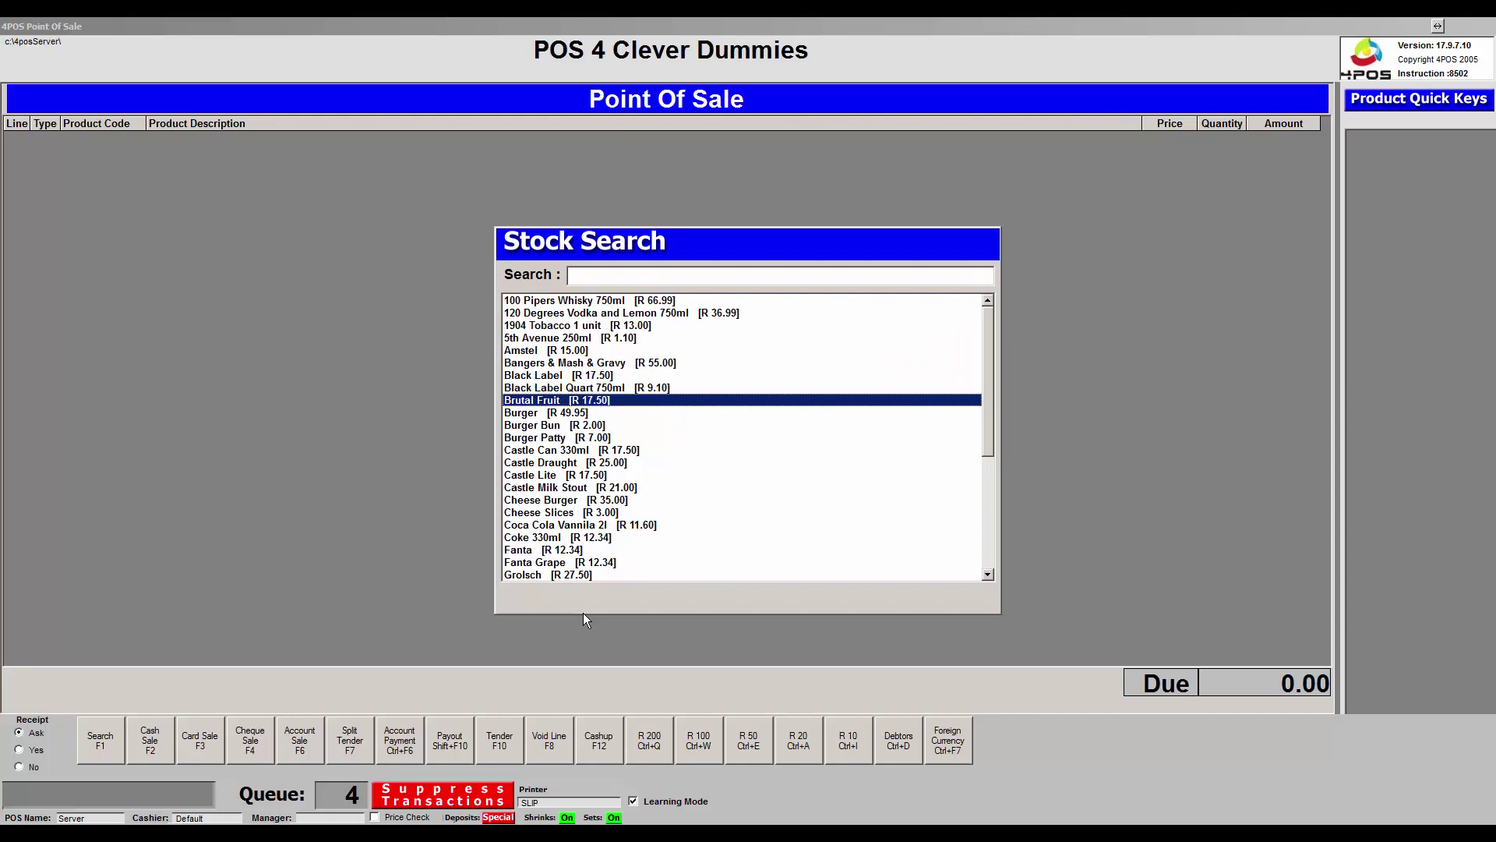
{"action": "key", "text": "Return"}
{"action": "key", "text": "F2"}
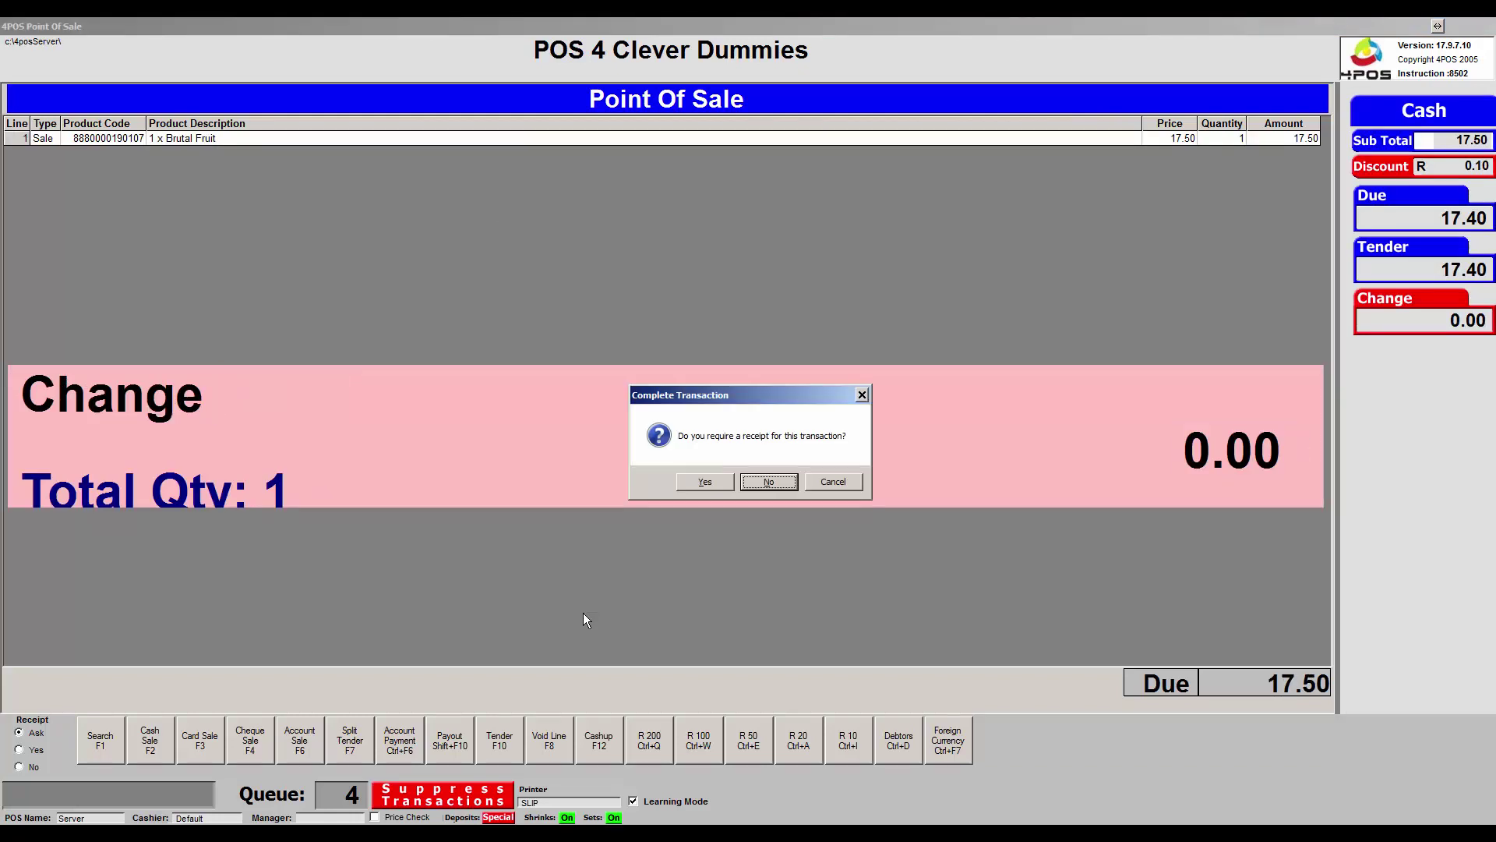
{"action": "key", "text": "Return"}
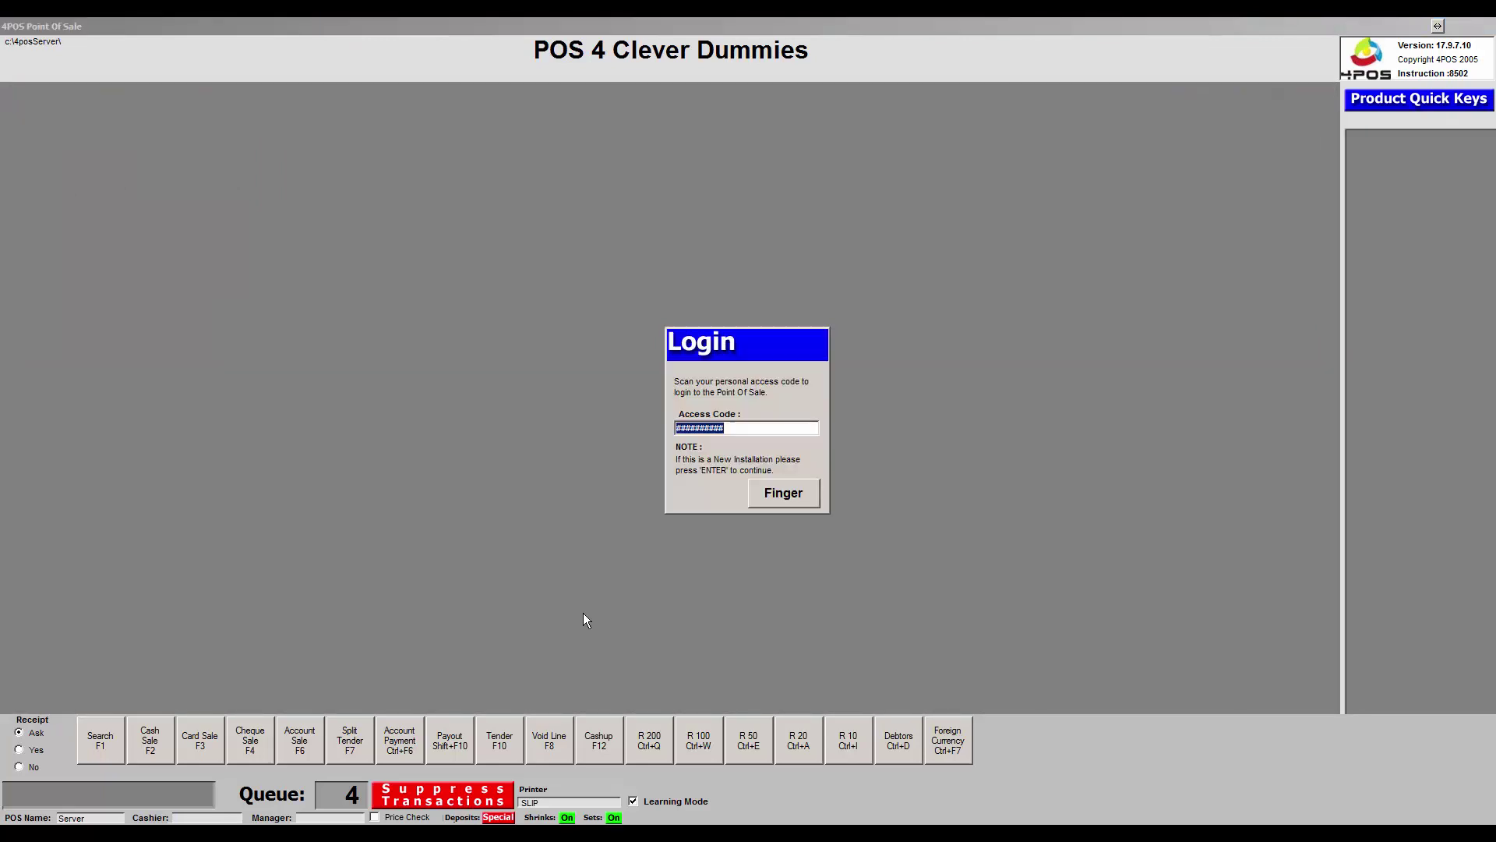
{"action": "key", "text": "Return"}
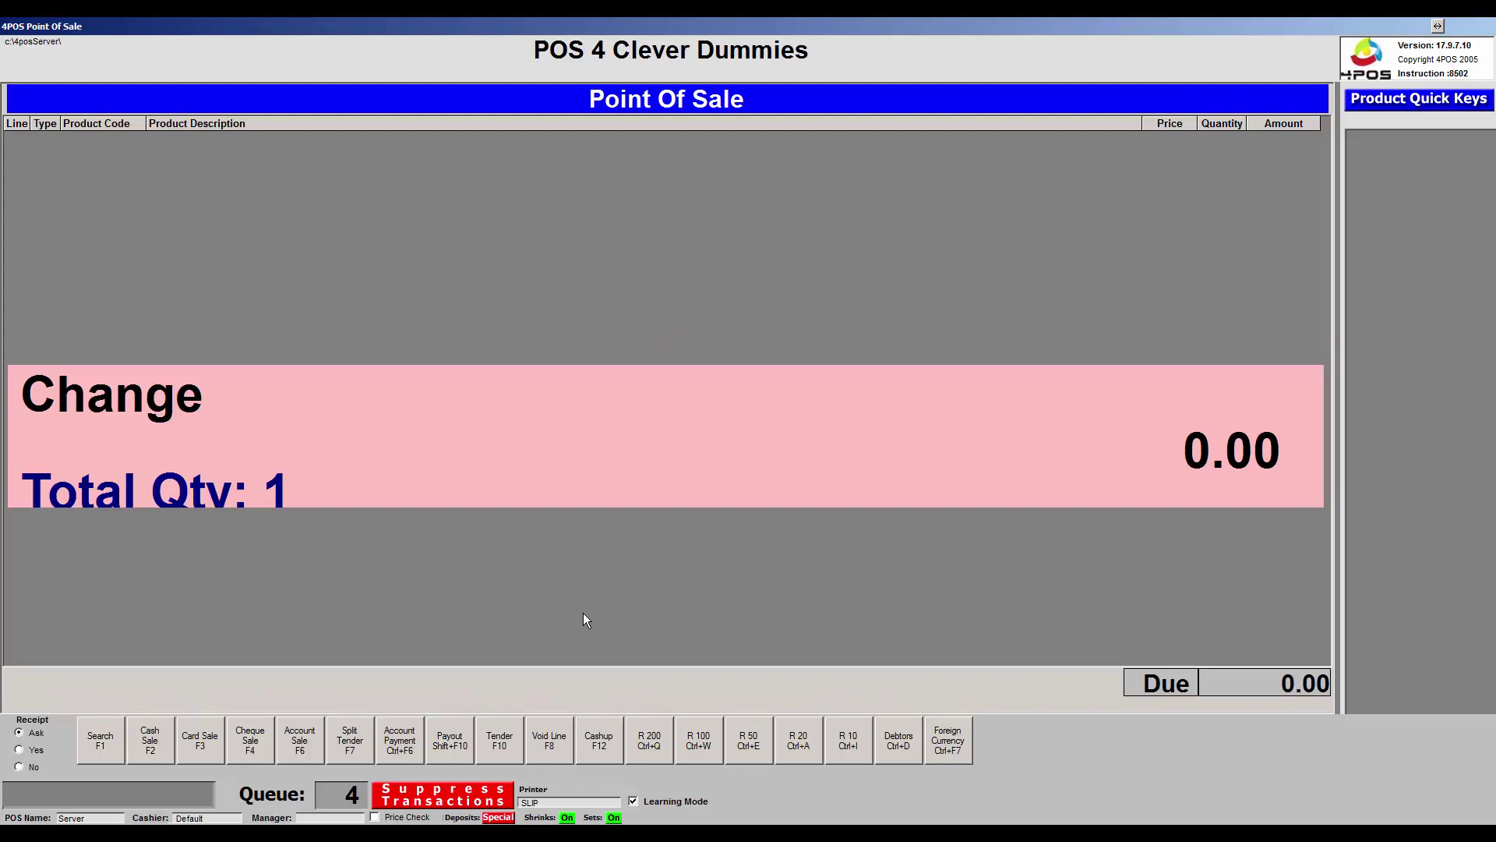
Step: Ring up Black Label as a cash sale, answer the receipt prompt, and log back in
{"action": "key", "text": "F1"}
{"action": "key", "text": "Down"}
{"action": "key", "text": "Down"}
{"action": "key", "text": "Down"}
{"action": "key", "text": "Down"}
{"action": "key", "text": "Down"}
{"action": "key", "text": "Down"}
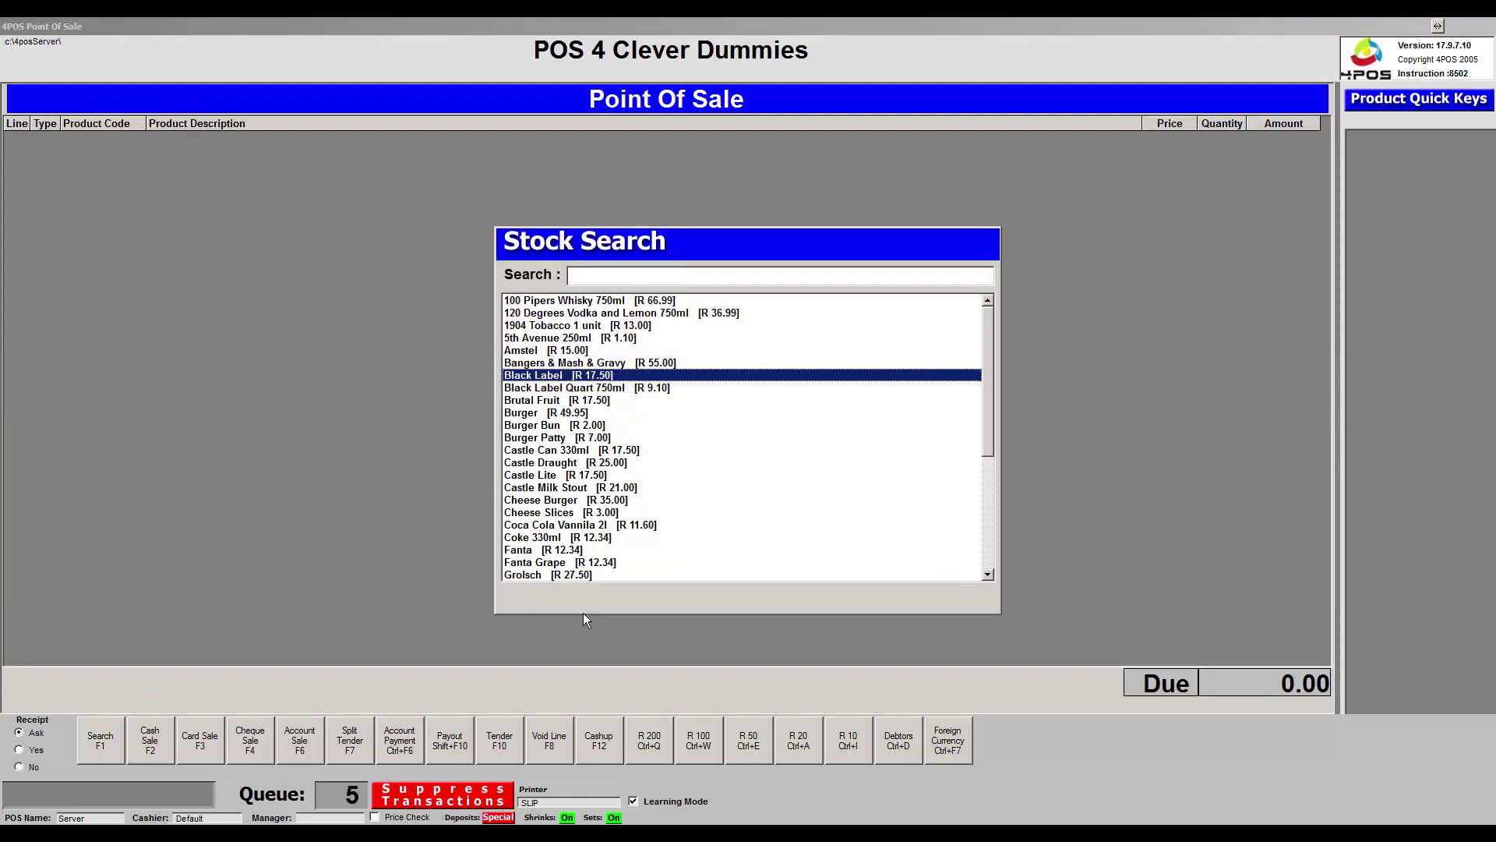
{"action": "key", "text": "Return"}
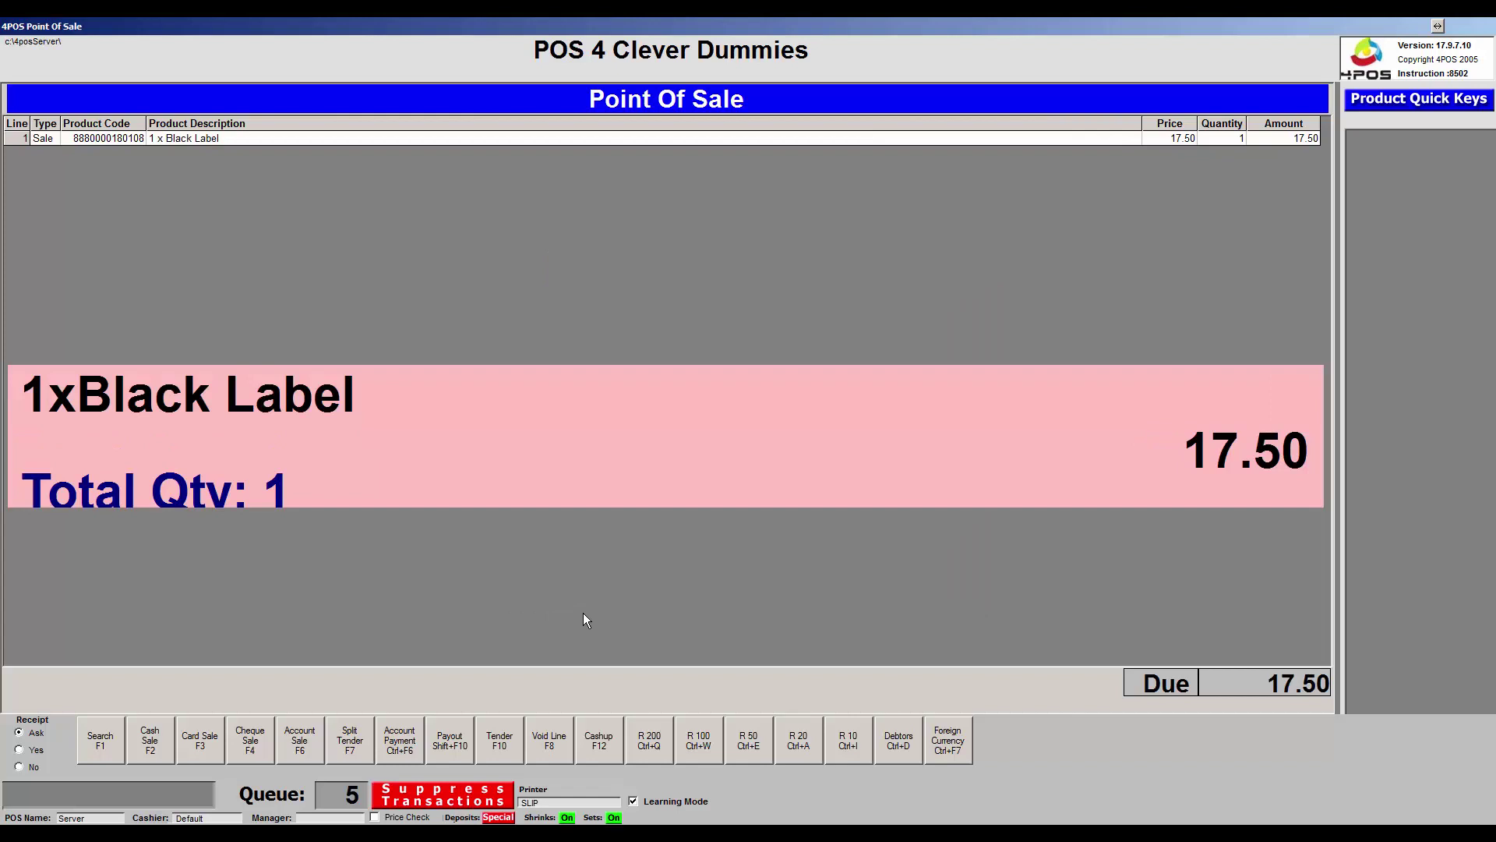
{"action": "key", "text": "F2"}
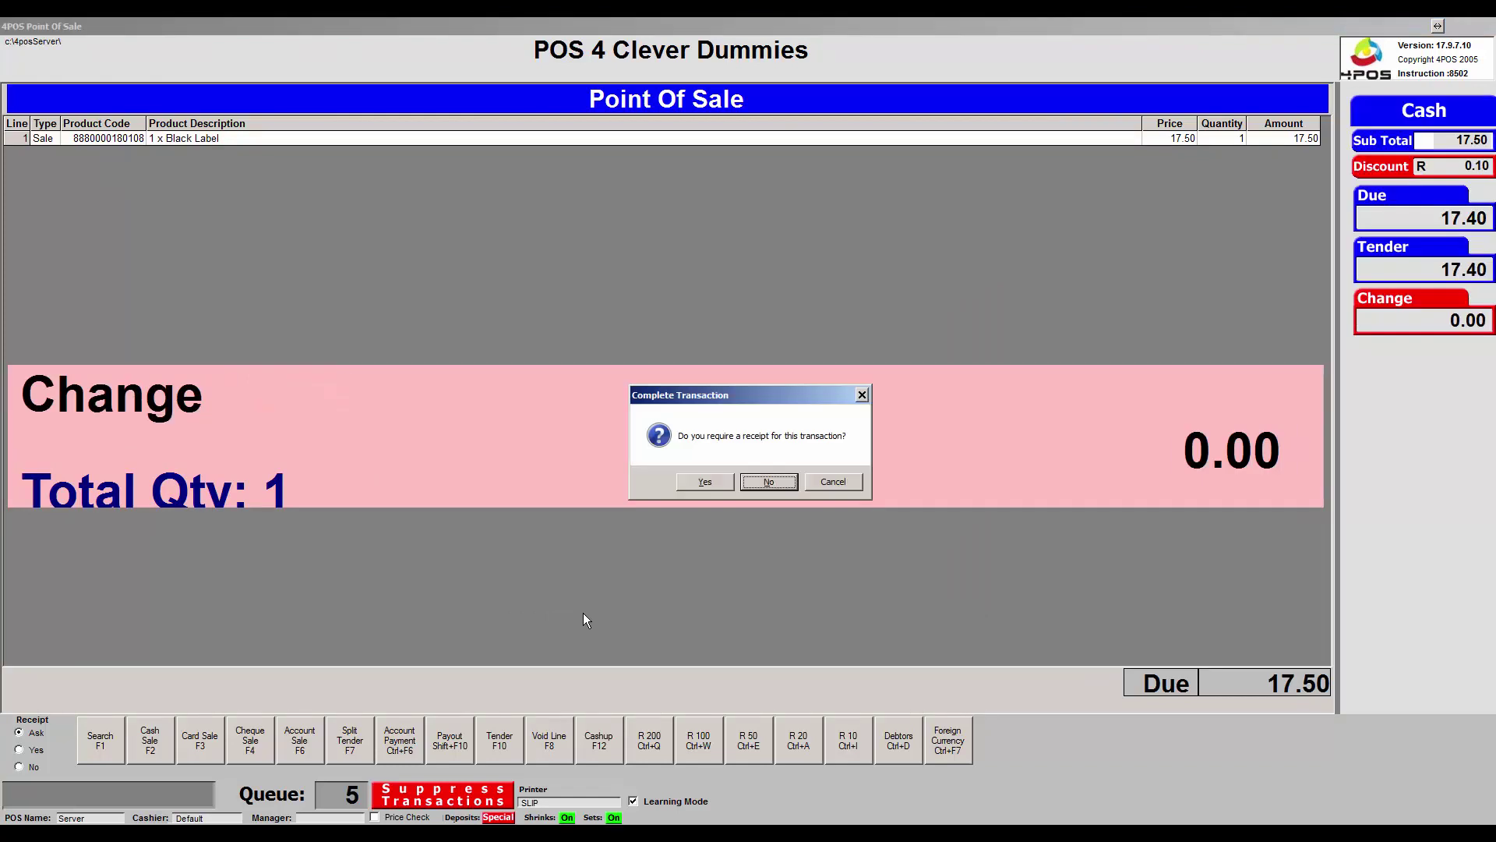
{"action": "key", "text": "y"}
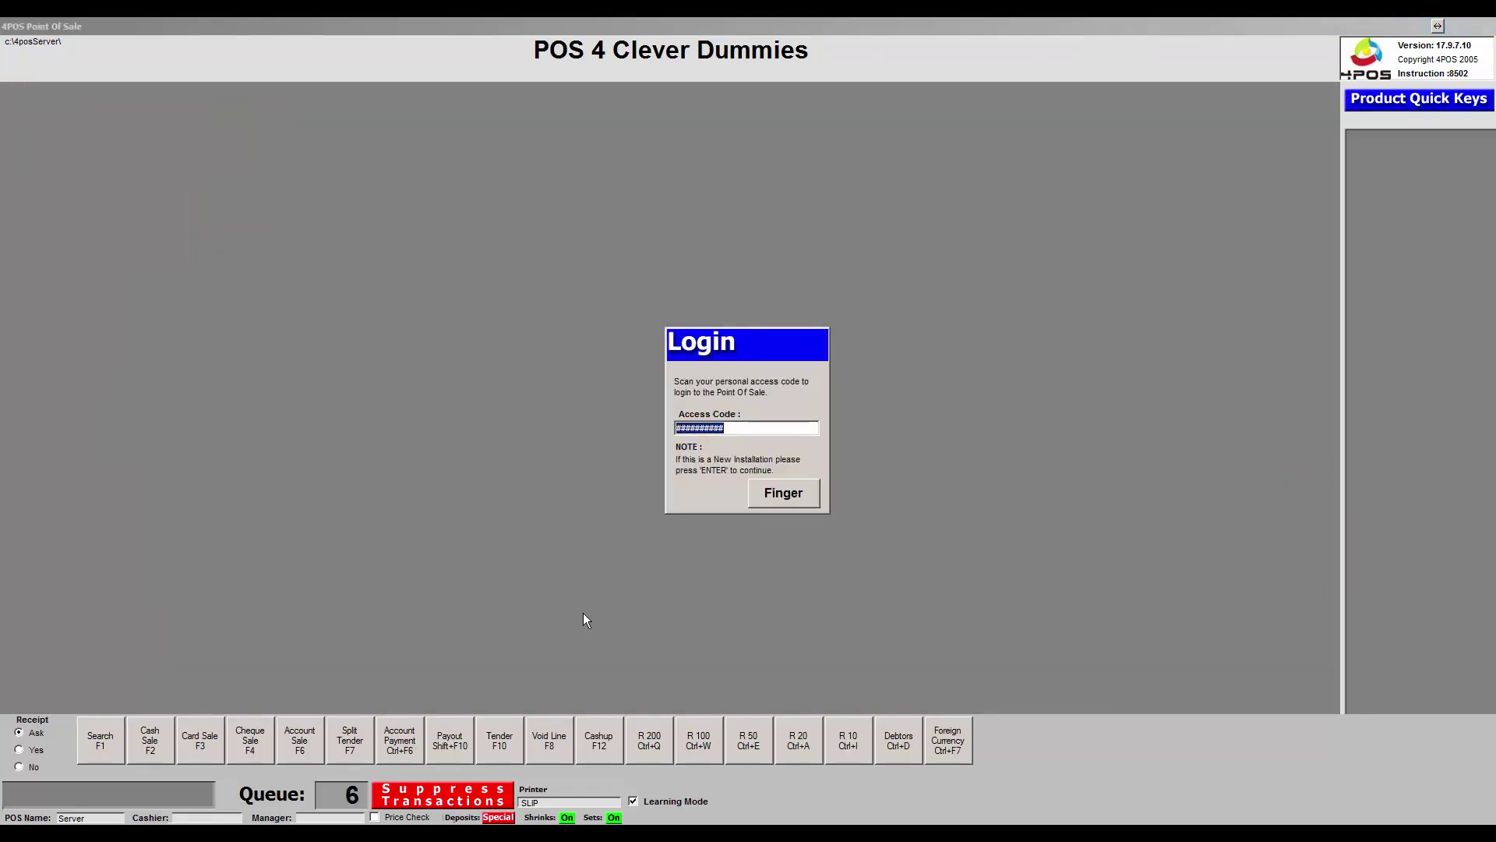
{"action": "key", "text": "Return"}
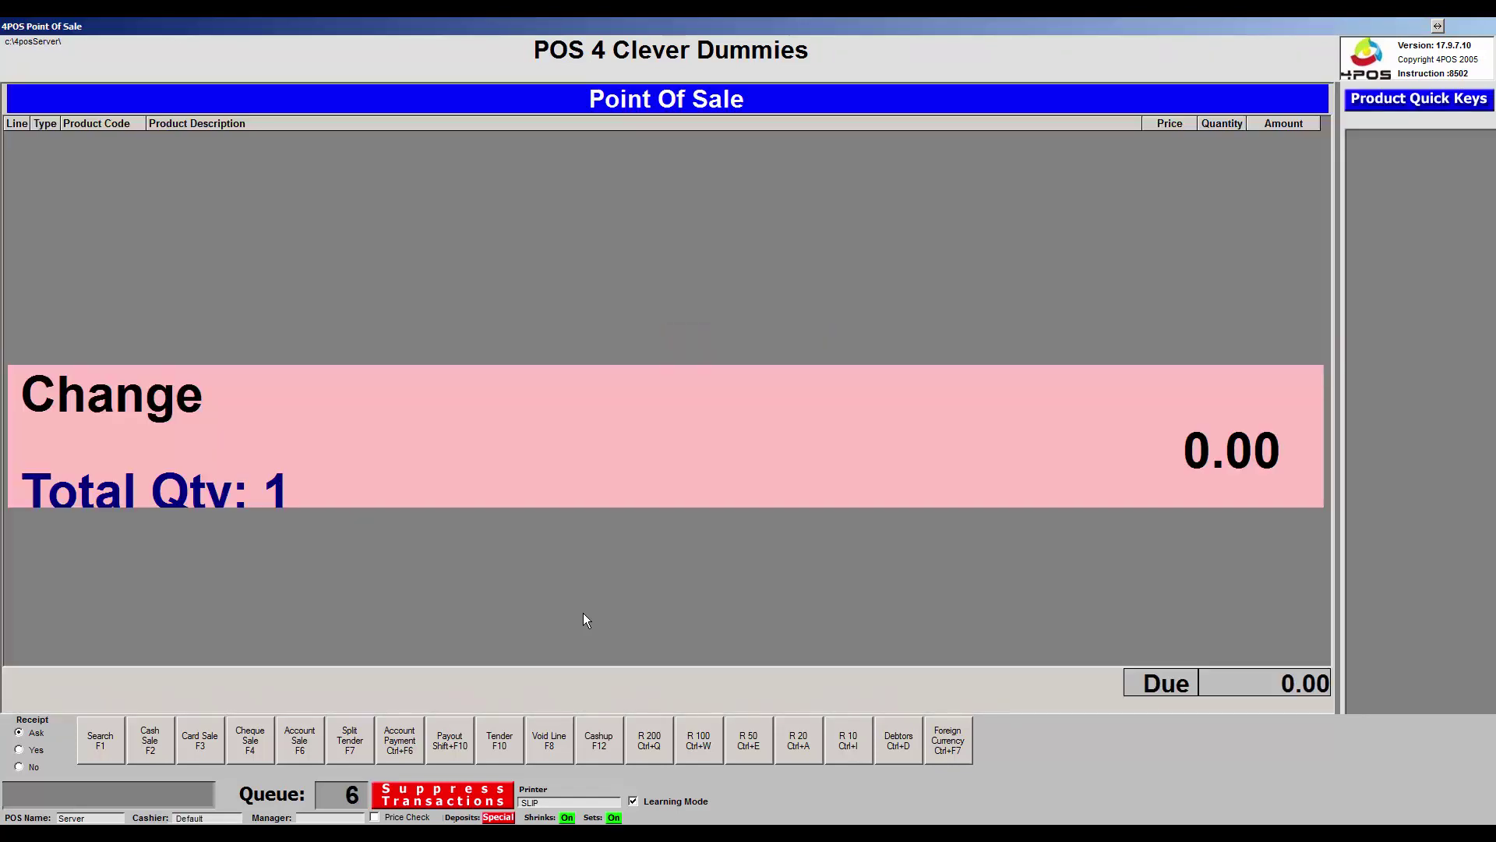
Step: Start the cash-up with F12 and agree to turn Suppress Transactions off
{"action": "key", "text": "F12"}
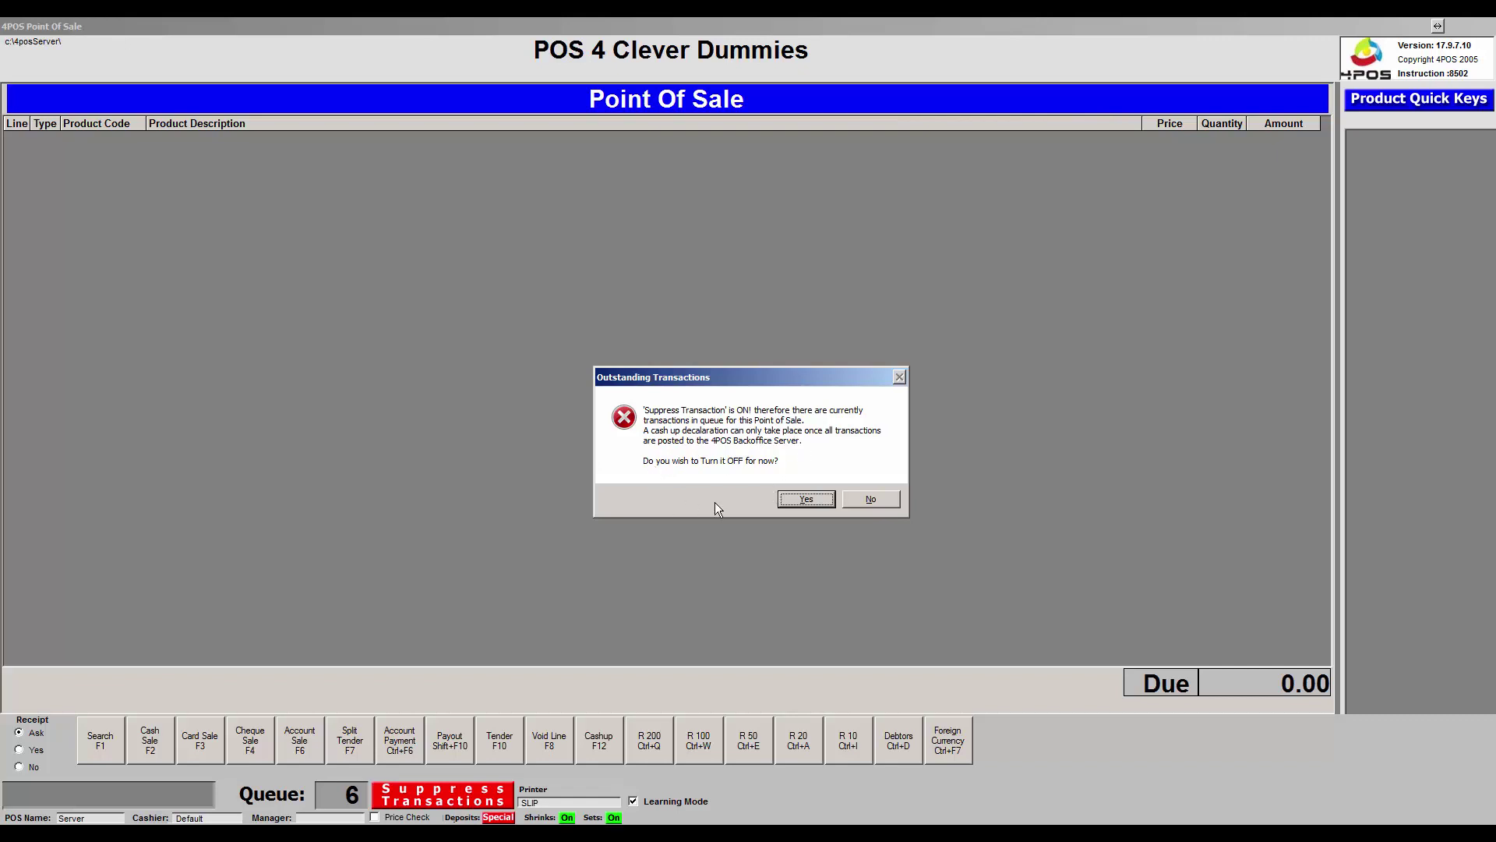
{"action": "left_click", "coordinate": [818, 500]}
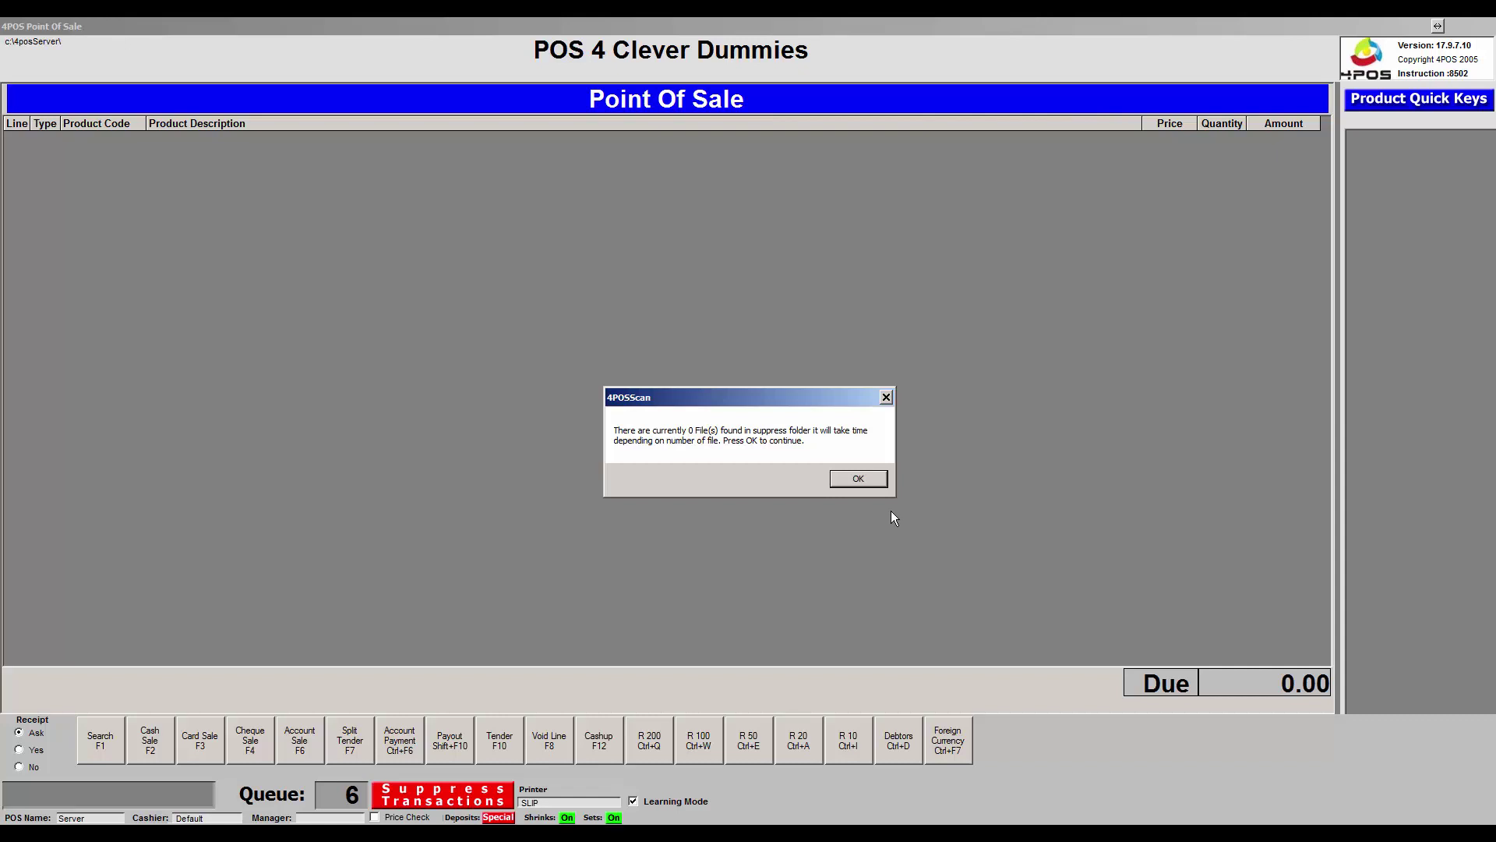
Step: Acknowledge the scan notice, post the queued transactions, and dismiss the Server Off-line warning
{"action": "left_click", "coordinate": [861, 480]}
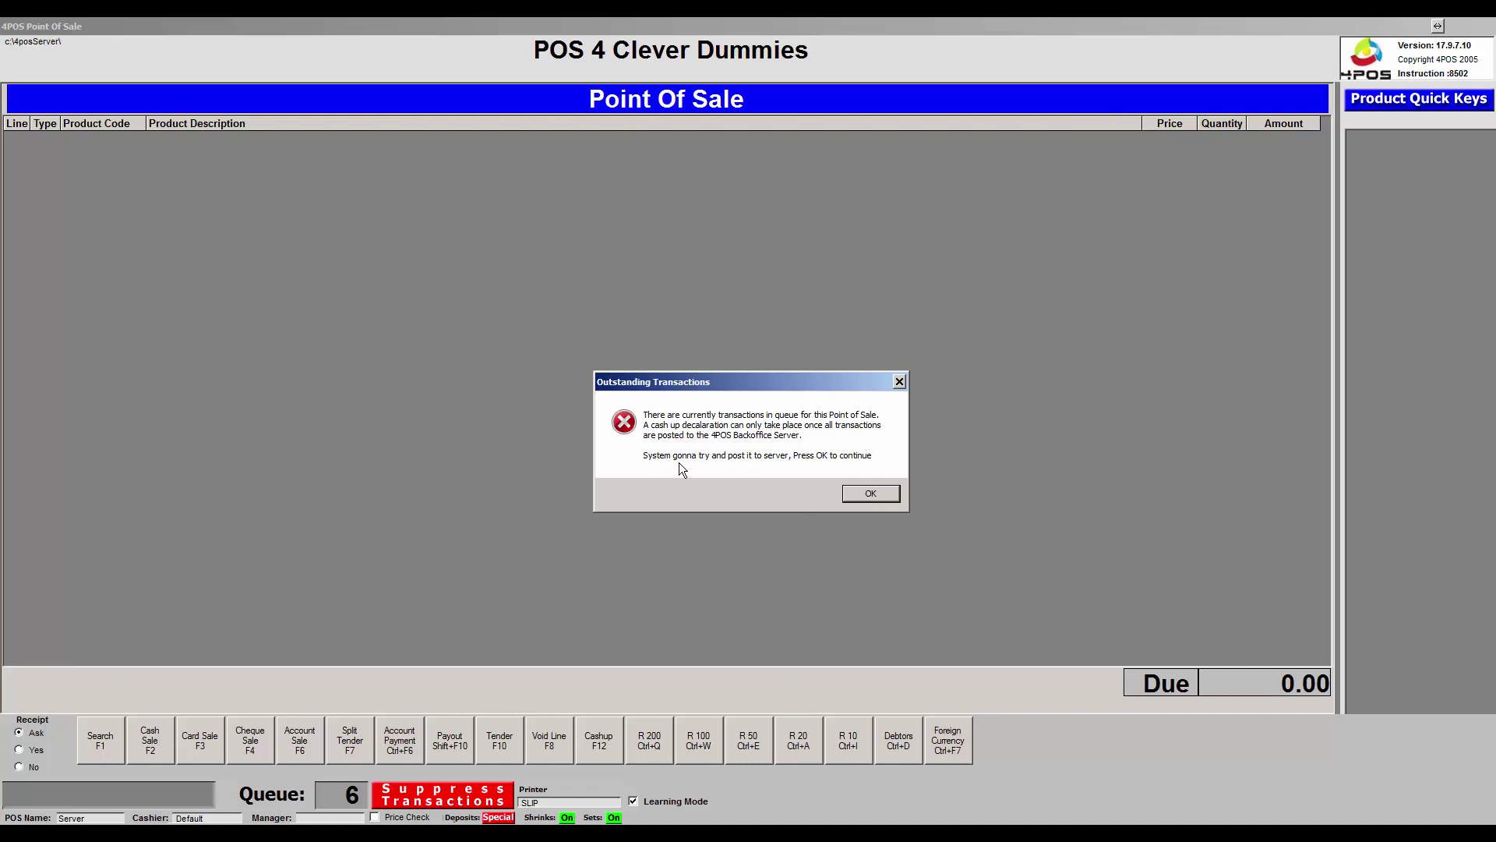
{"action": "left_click", "coordinate": [871, 494]}
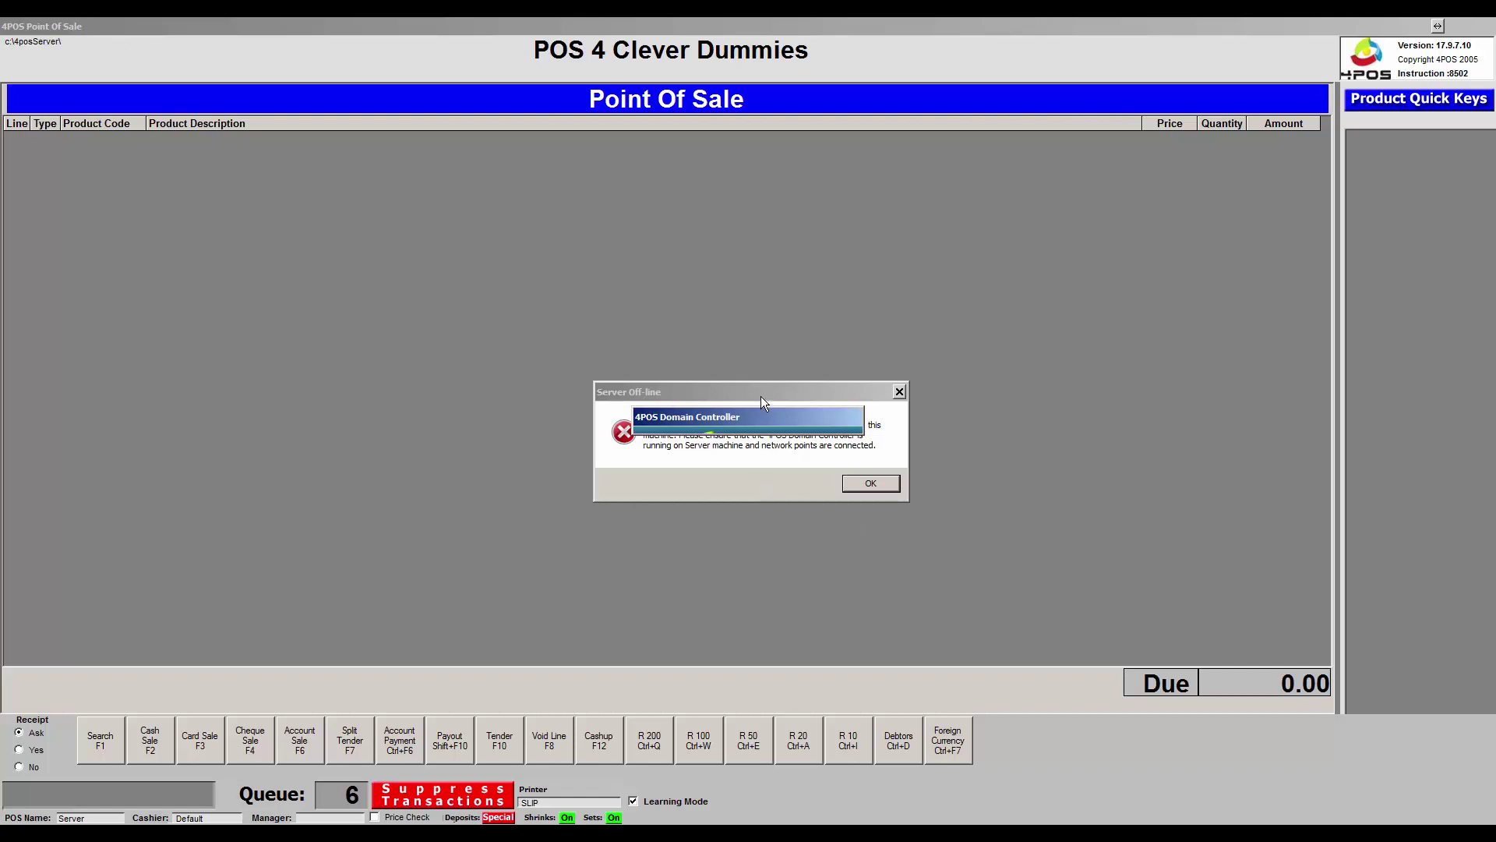
{"action": "left_click_drag", "start_coordinate": [761, 396], "coordinate": [475, 269]}
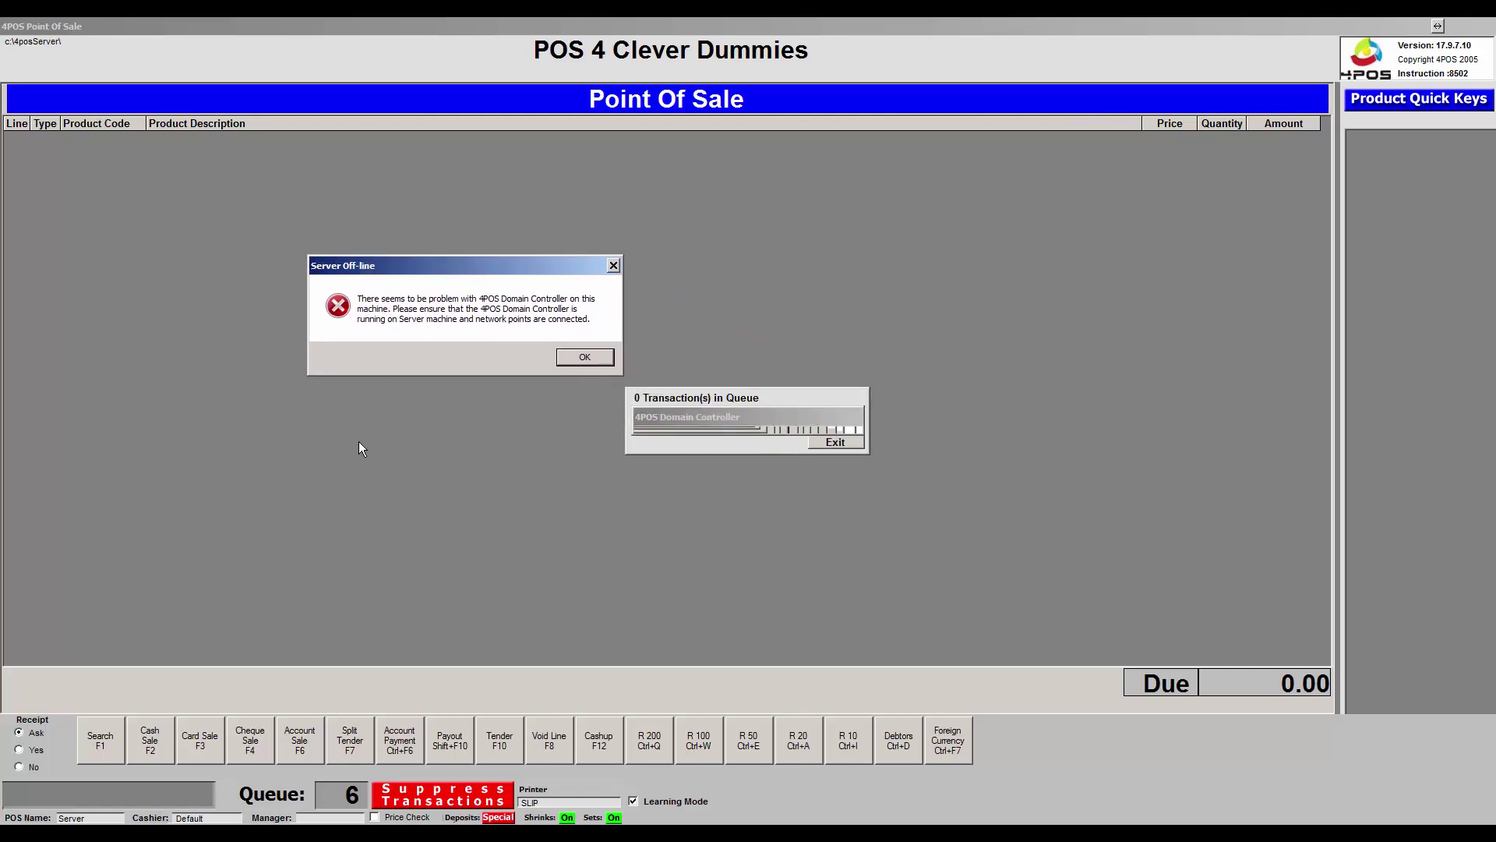
{"action": "left_click", "coordinate": [584, 357]}
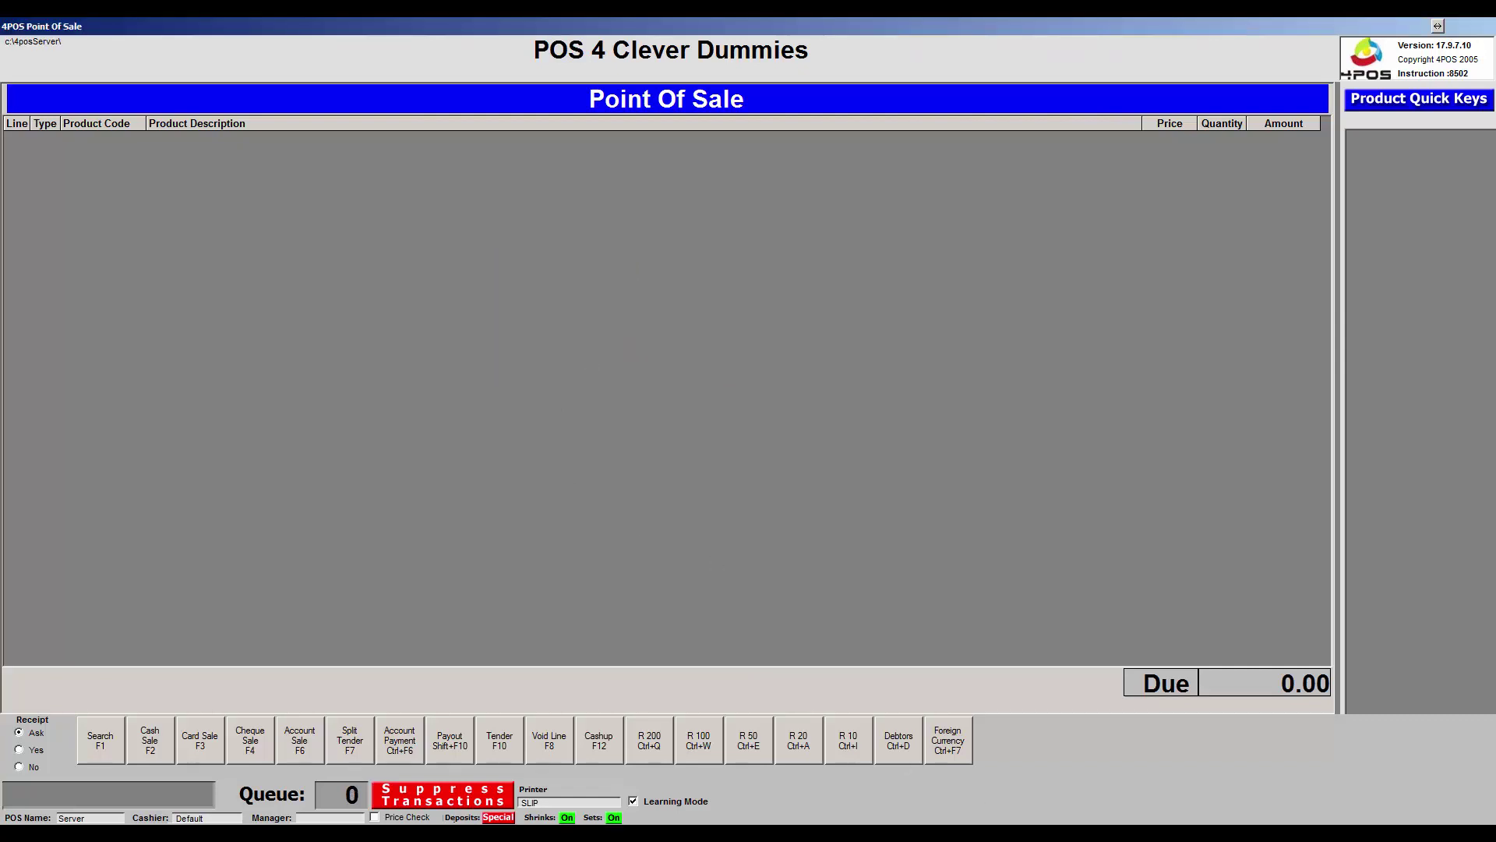
Step: Bring the Domain Controller progress window forward via Task Manager, then close Task Manager
{"action": "key", "text": "ctrl+shift+Escape"}
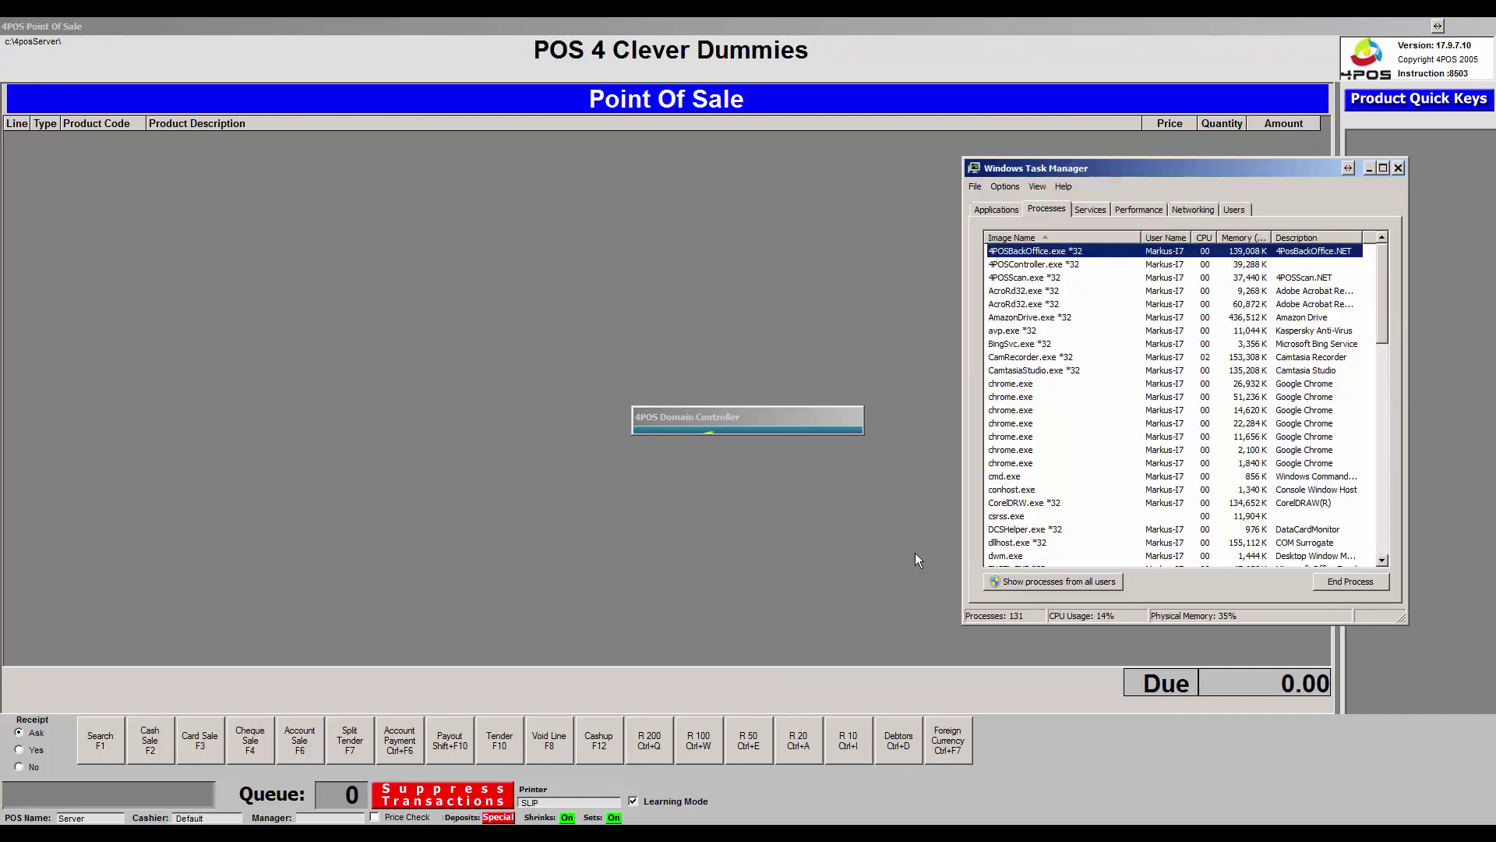
{"action": "left_click", "coordinate": [783, 425]}
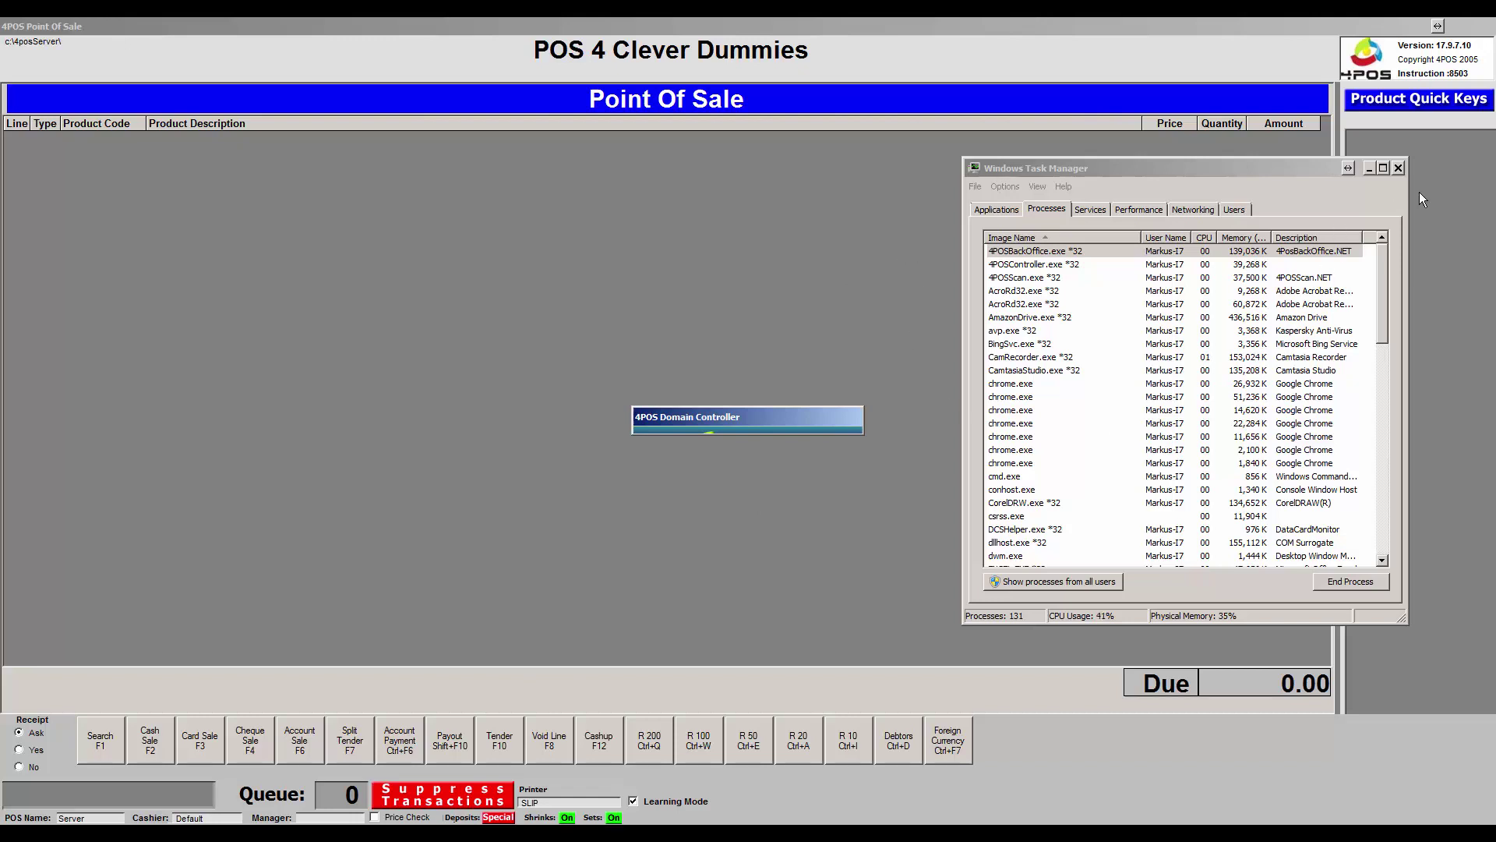
{"action": "left_click", "coordinate": [1398, 167]}
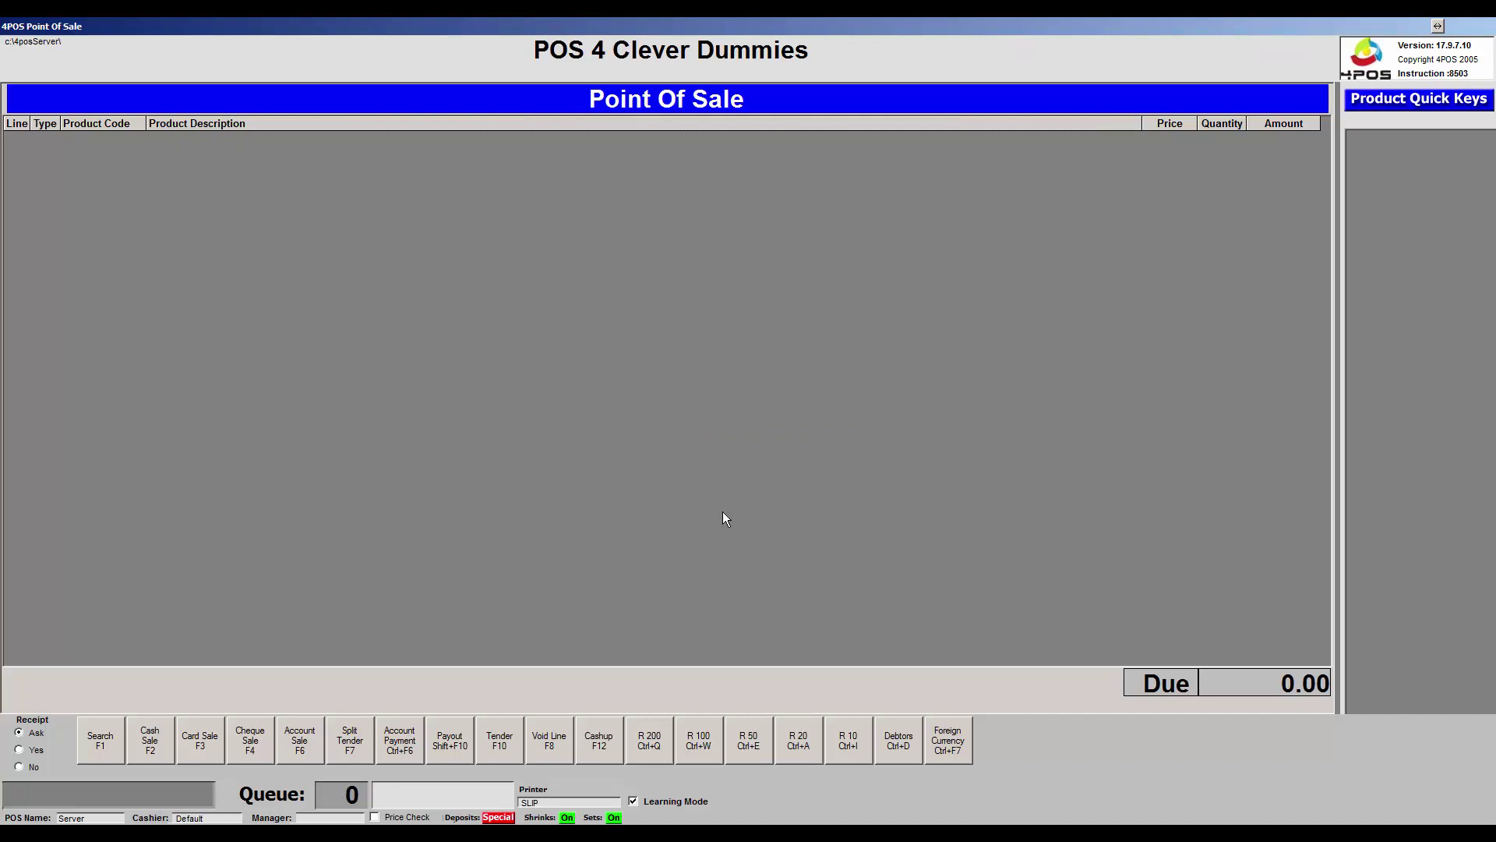
Step: Run the cash-up through to the declaration summary and finalise it, returning to the empty sale
{"action": "key", "text": "F12"}
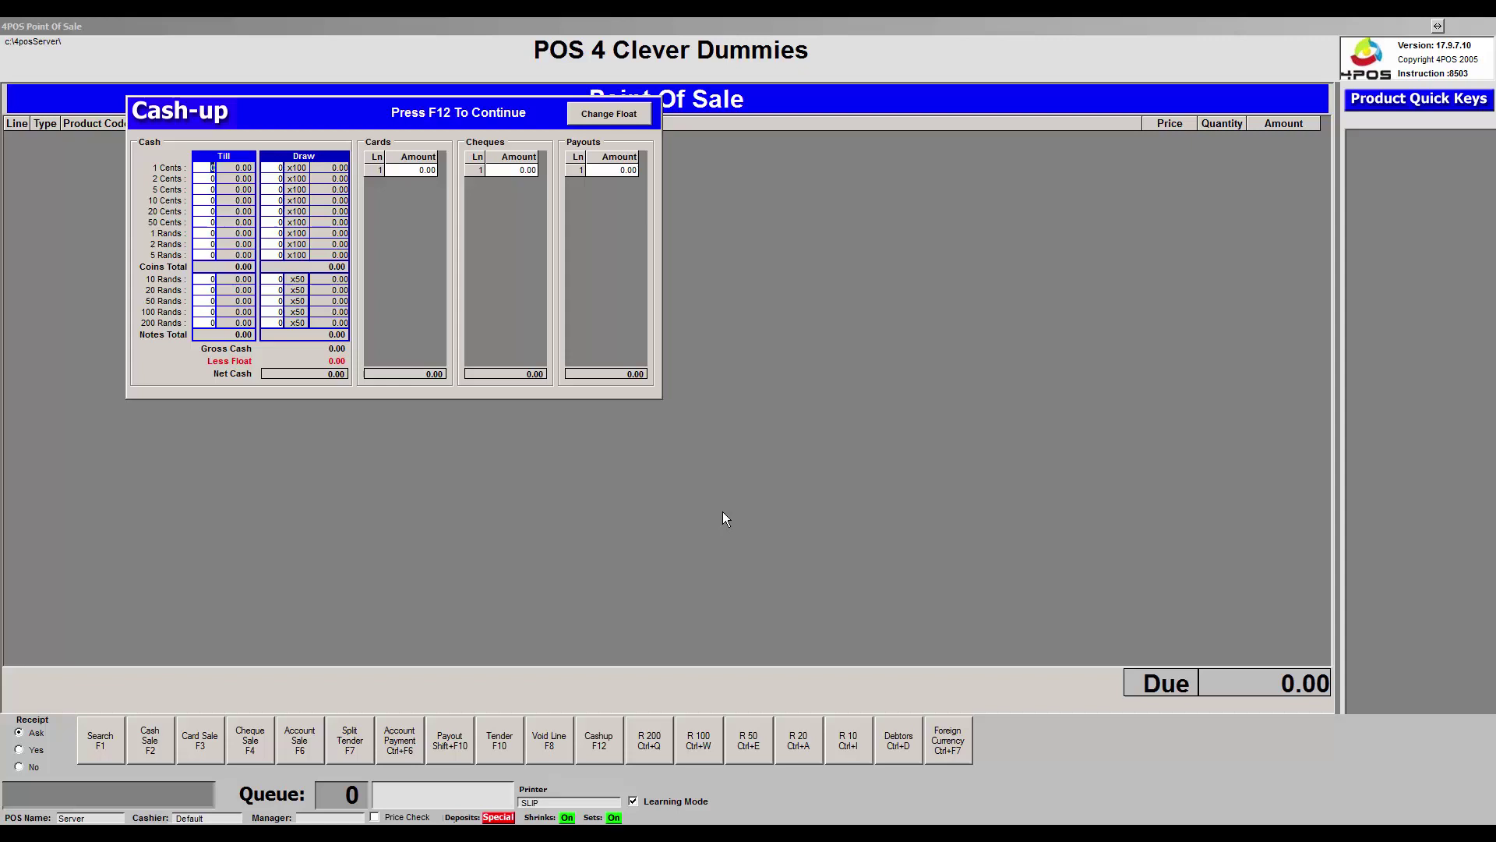
{"action": "key", "text": "F12"}
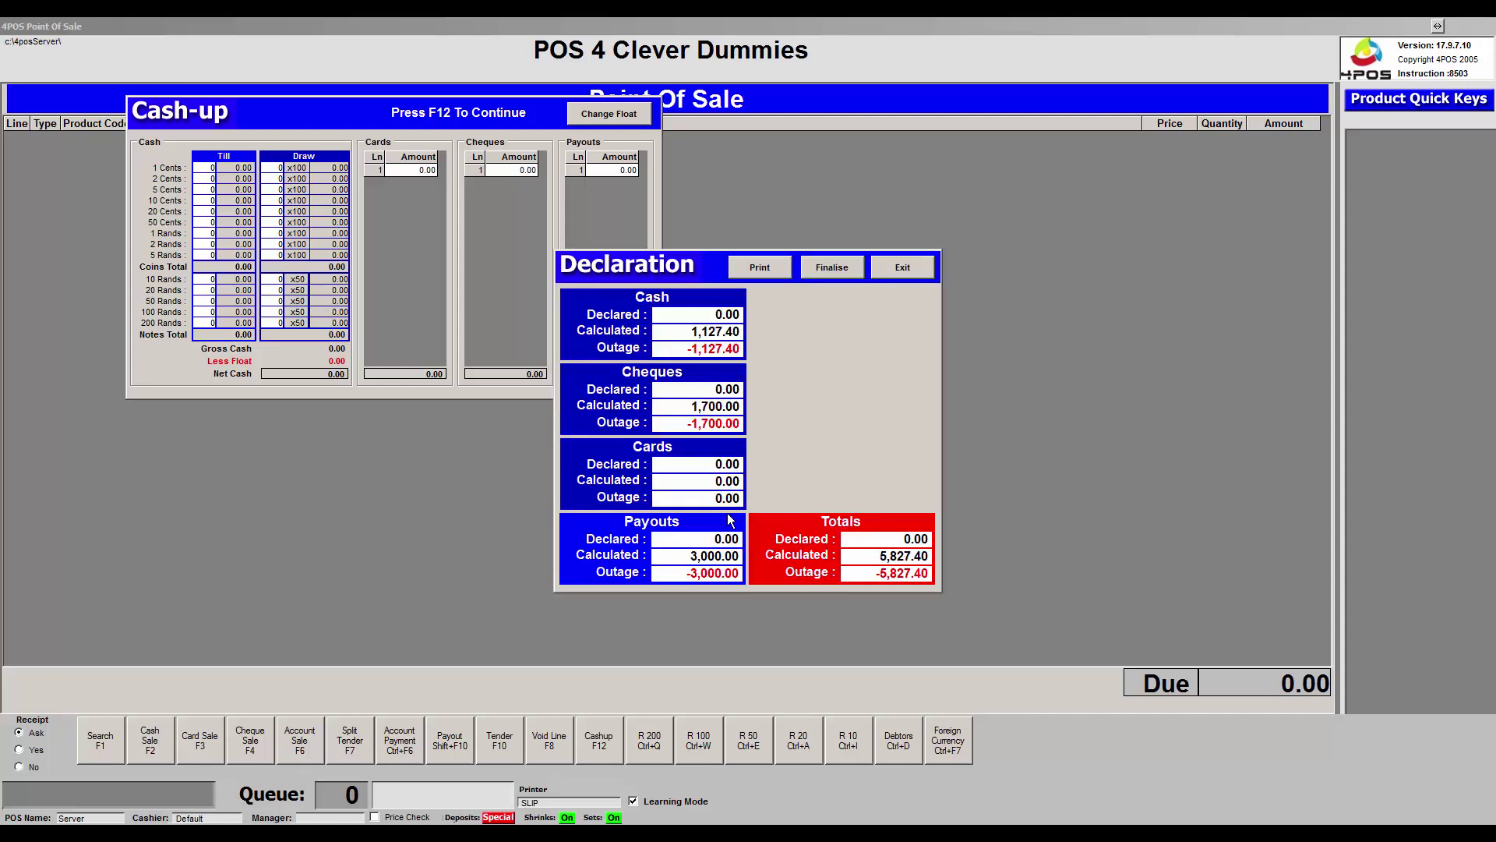
{"action": "key", "text": "Escape"}
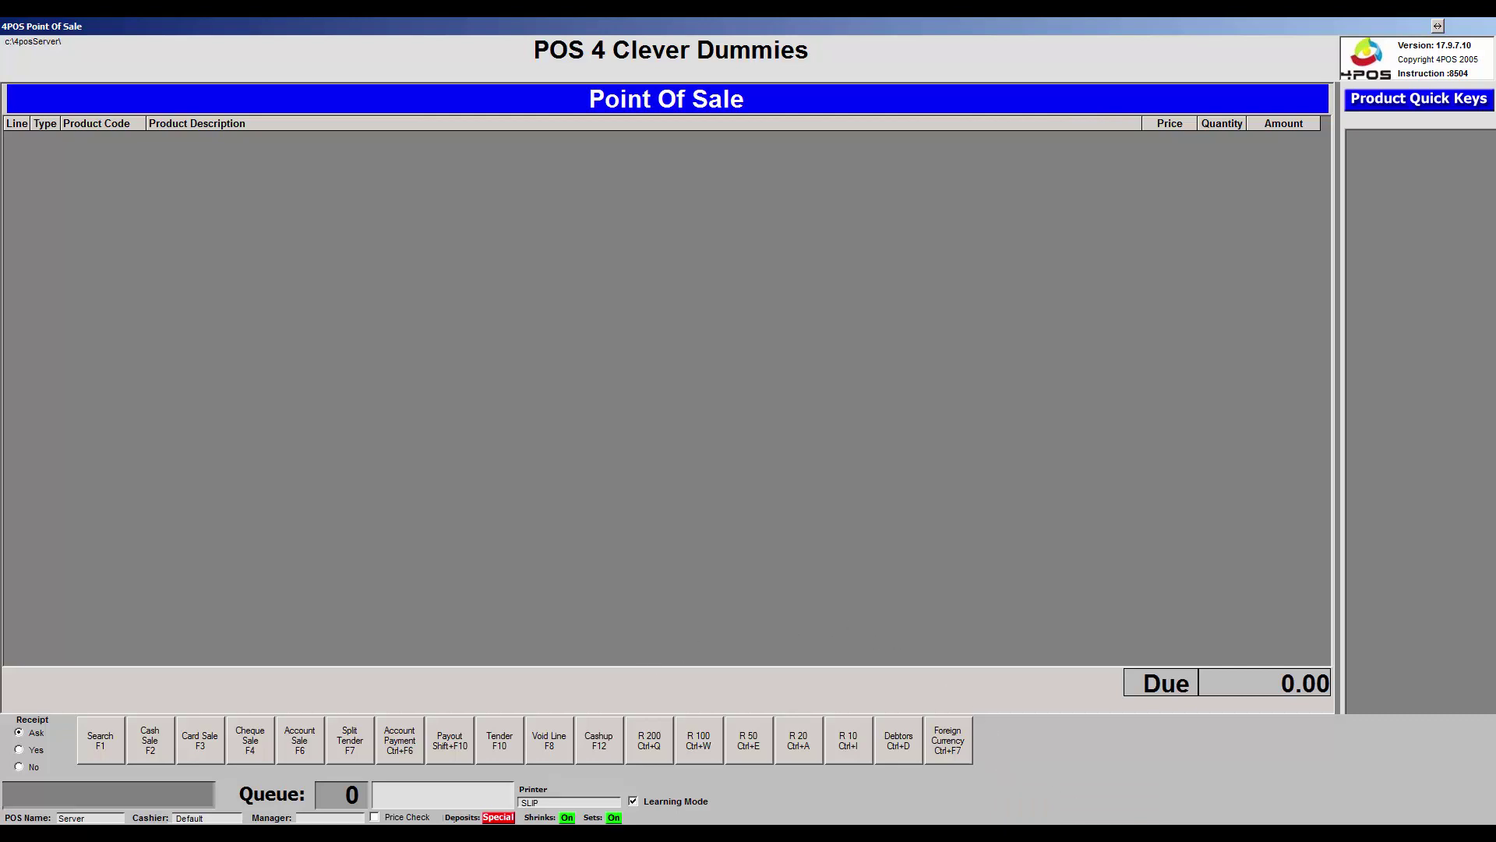
Step: Launch 4POSController from the Start menu
{"action": "key", "text": "super"}
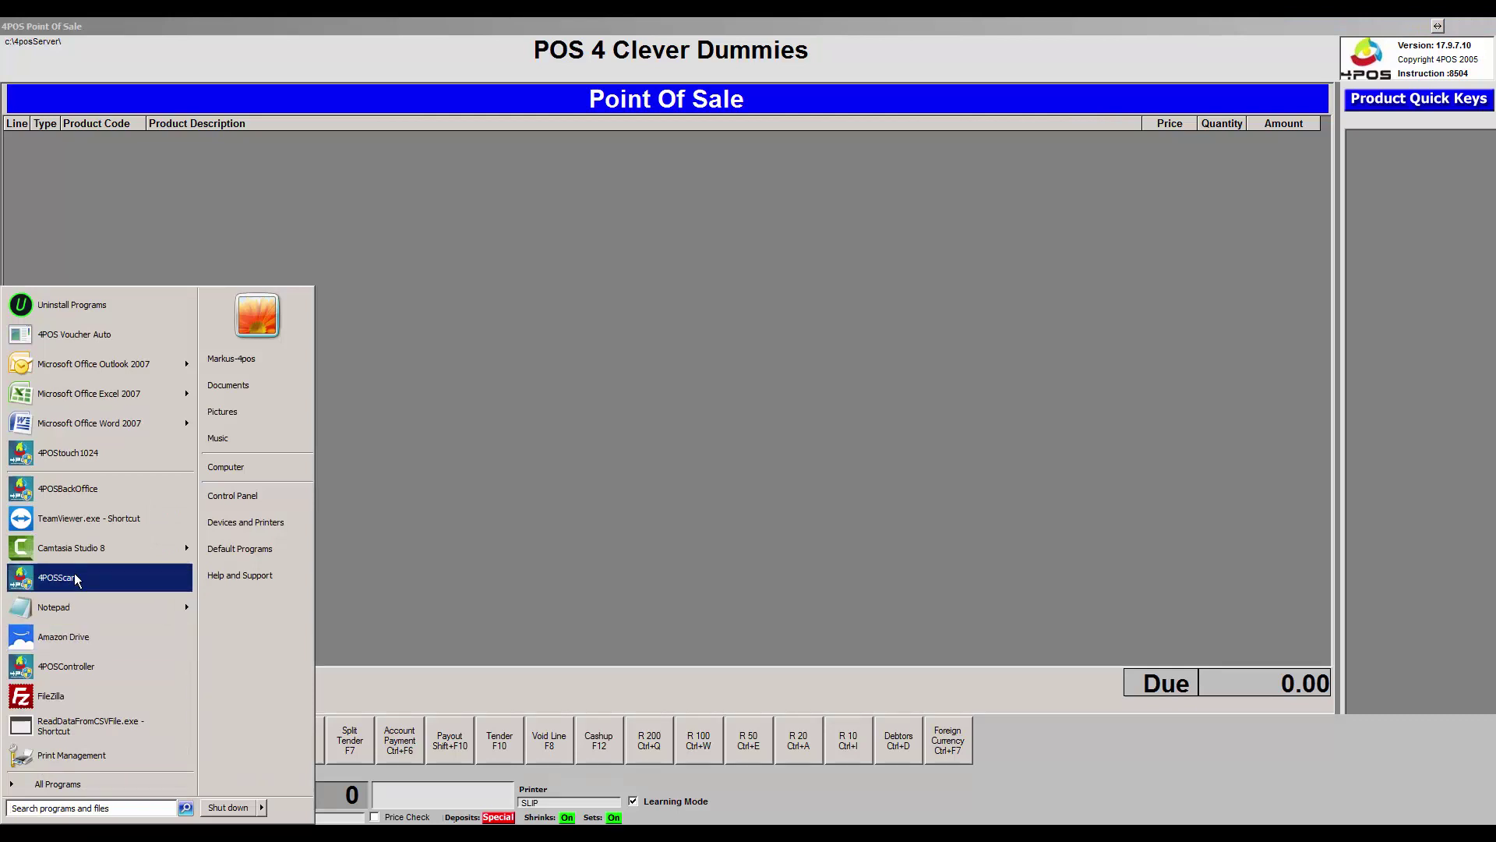
{"action": "left_click", "coordinate": [79, 667]}
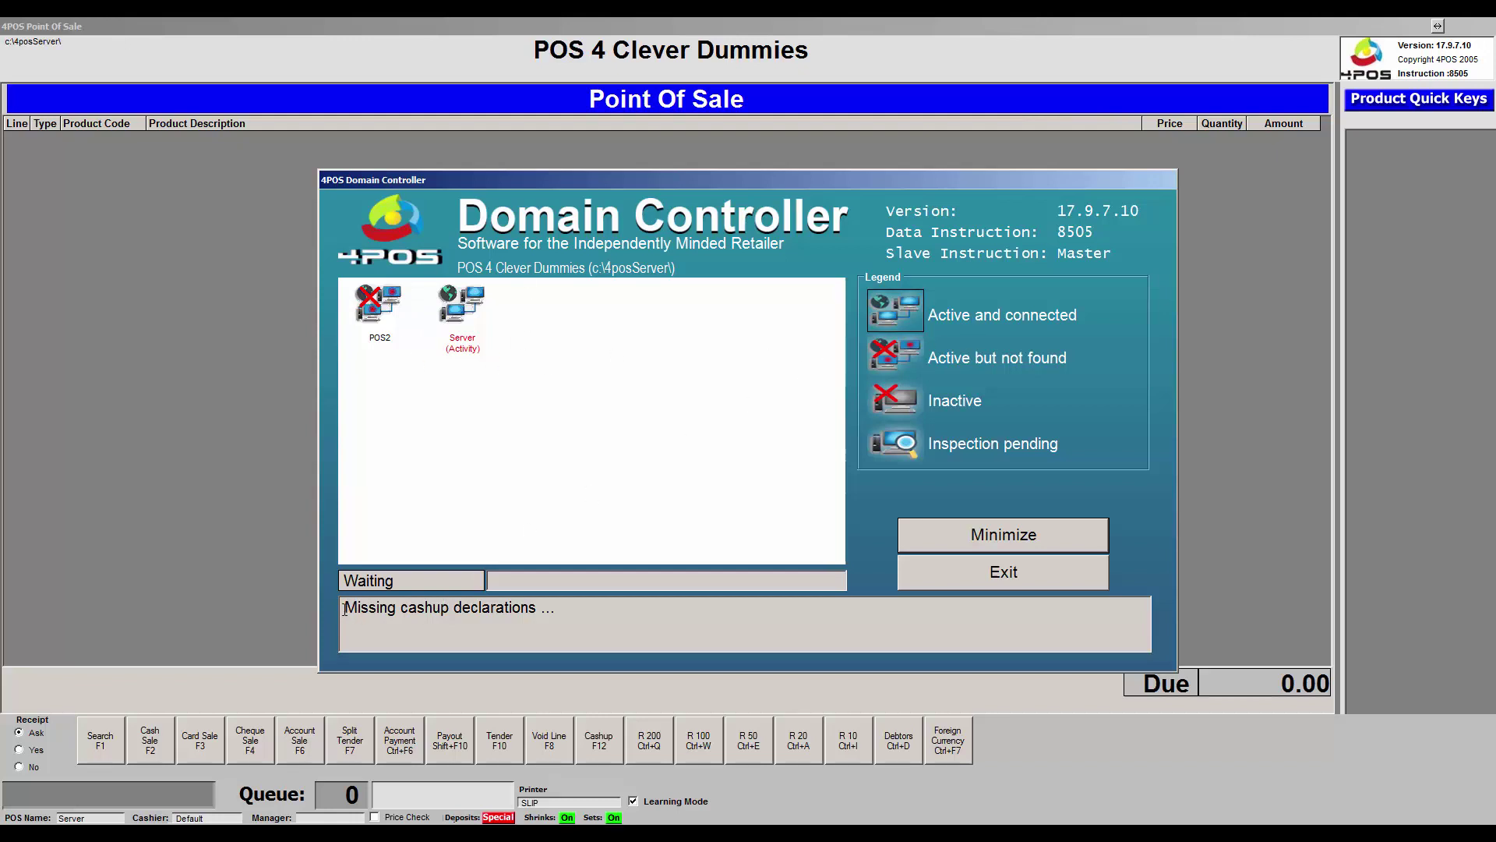
Step: Select the missing cashup declarations message in the Domain Controller
{"action": "left_click_drag", "start_coordinate": [346, 610], "coordinate": [555, 614]}
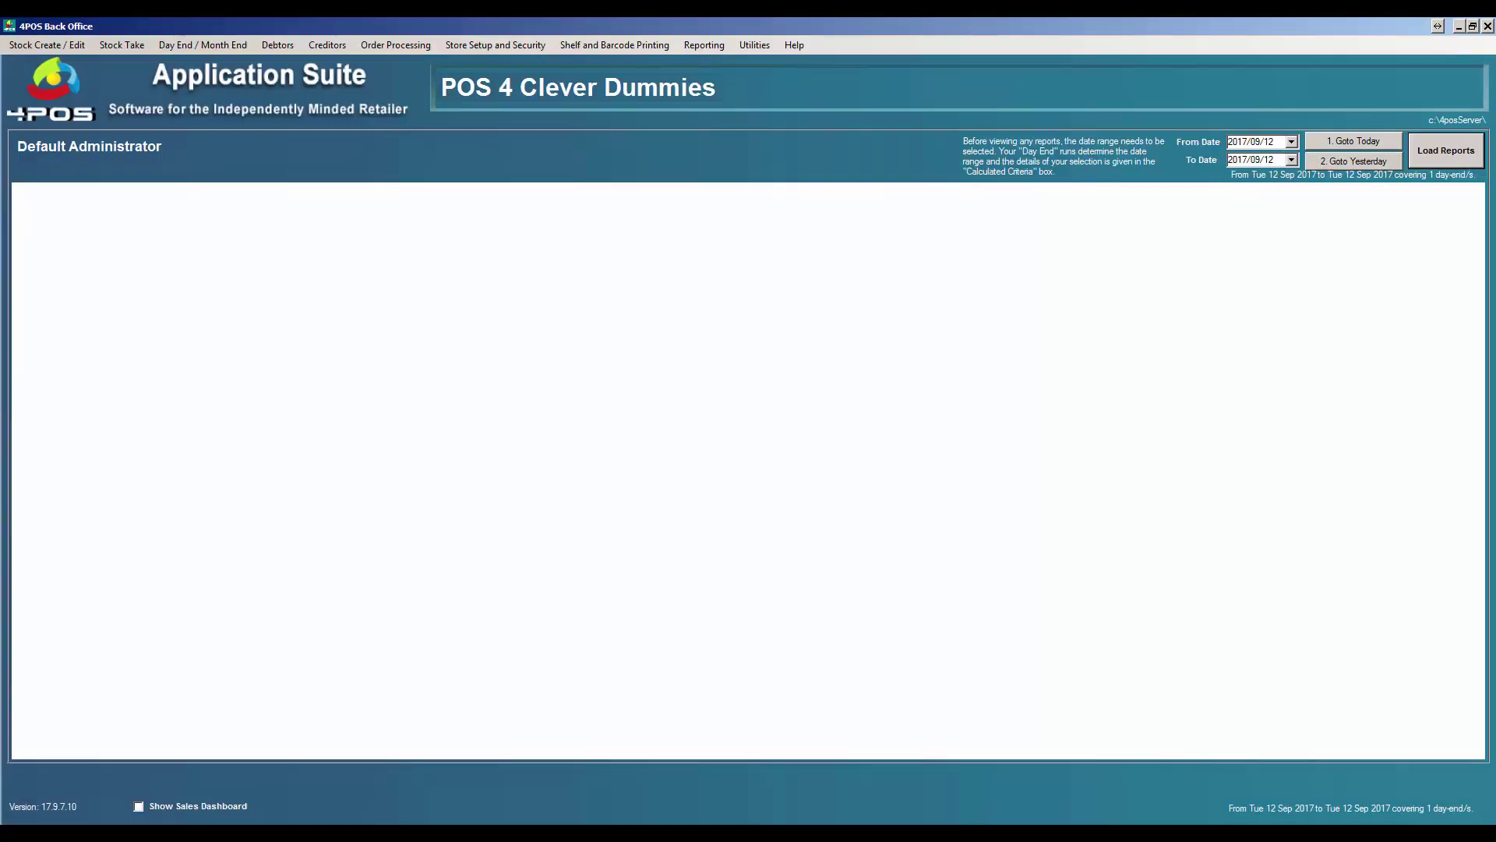
Step: Open POS2's point-of-sale details, select its IP address value, and open Explorer's Computer window
{"action": "left_click", "coordinate": [477, 46]}
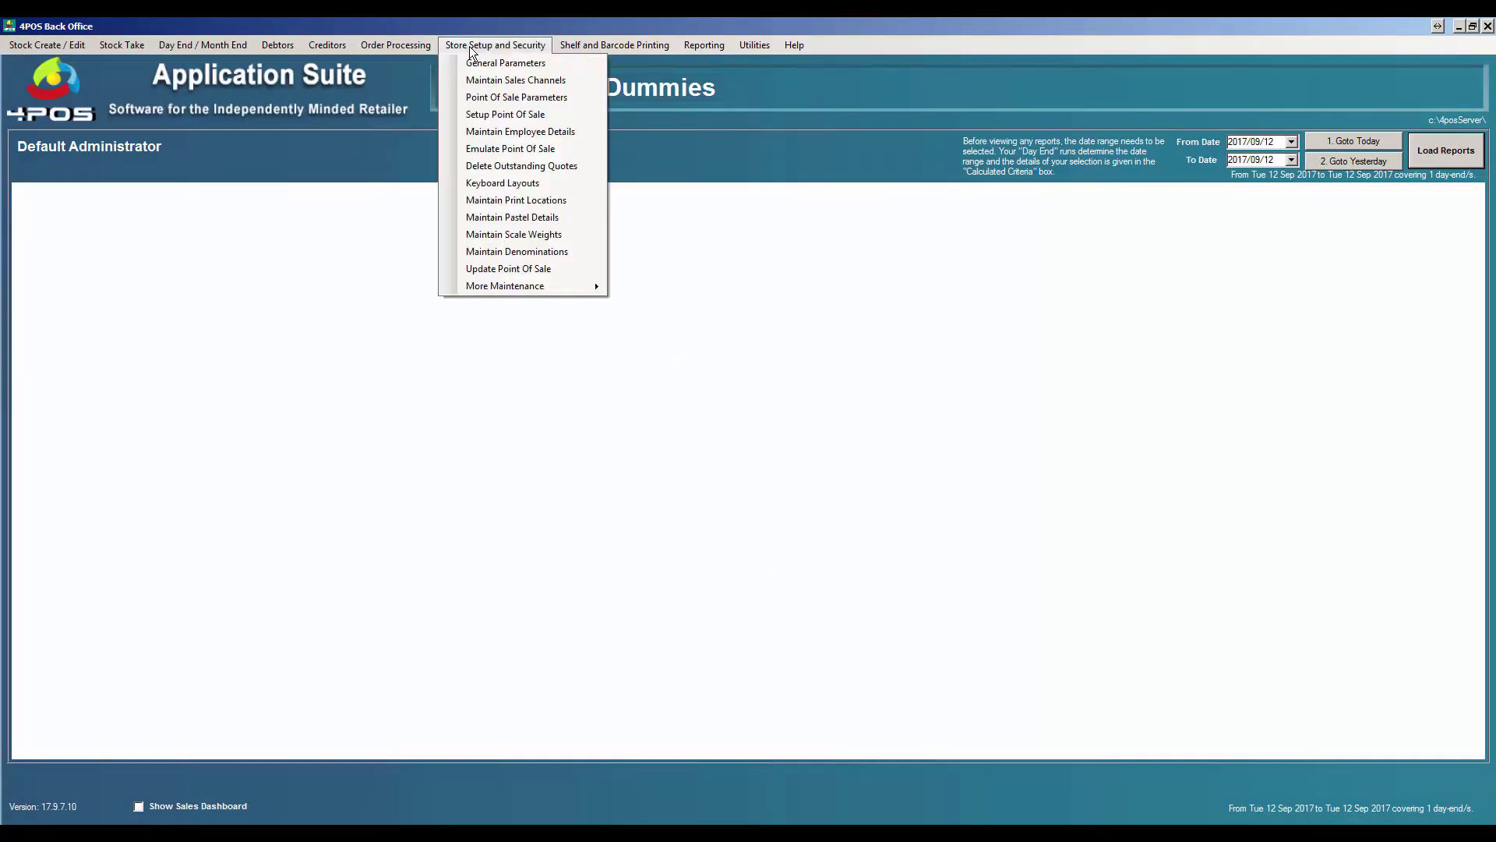
{"action": "left_click", "coordinate": [510, 114]}
{"action": "double_click", "coordinate": [663, 314]}
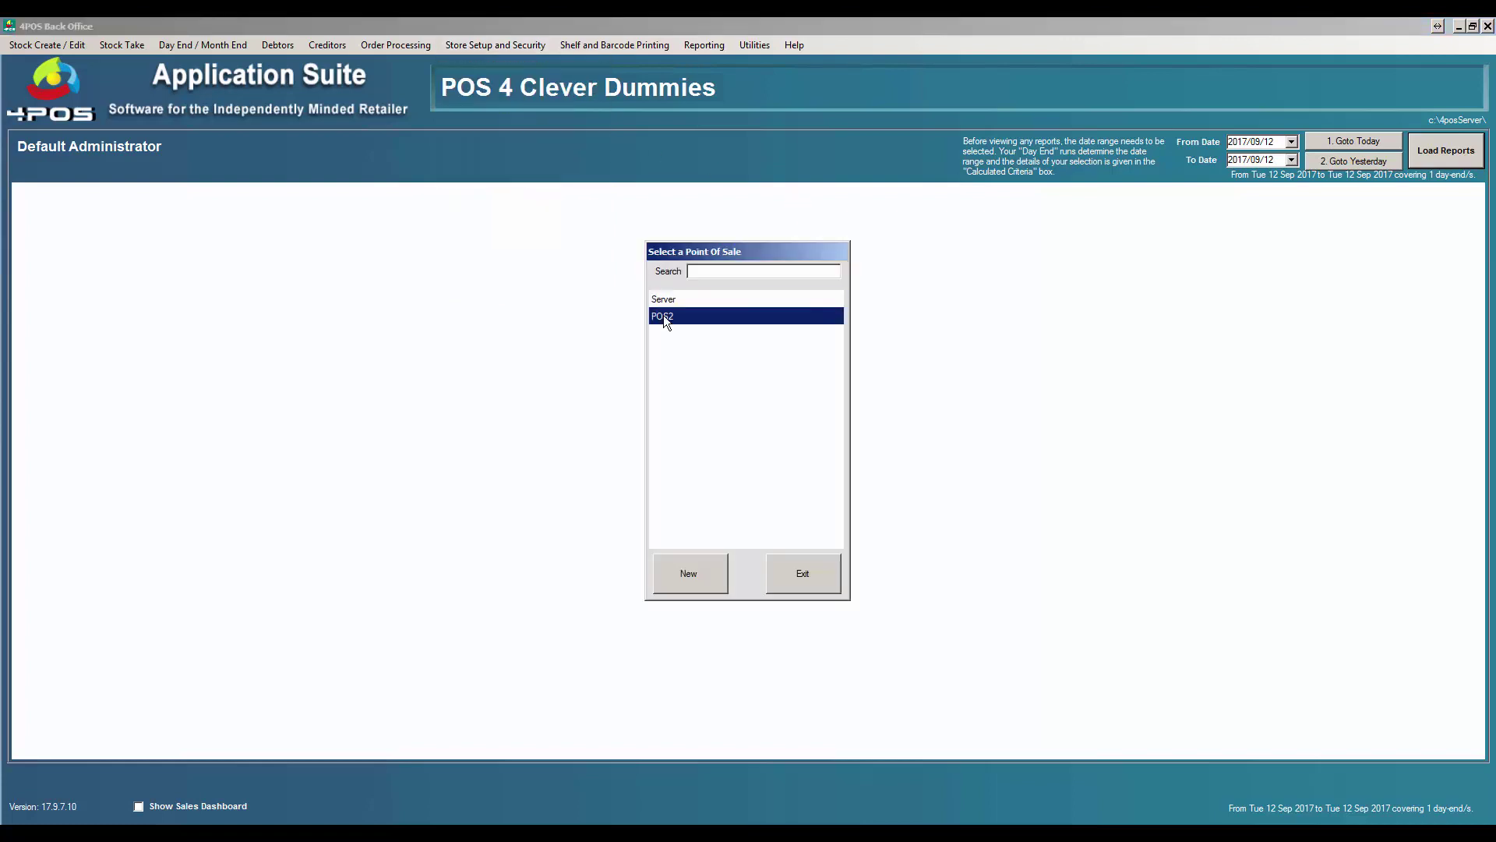
{"action": "left_click", "coordinate": [699, 411]}
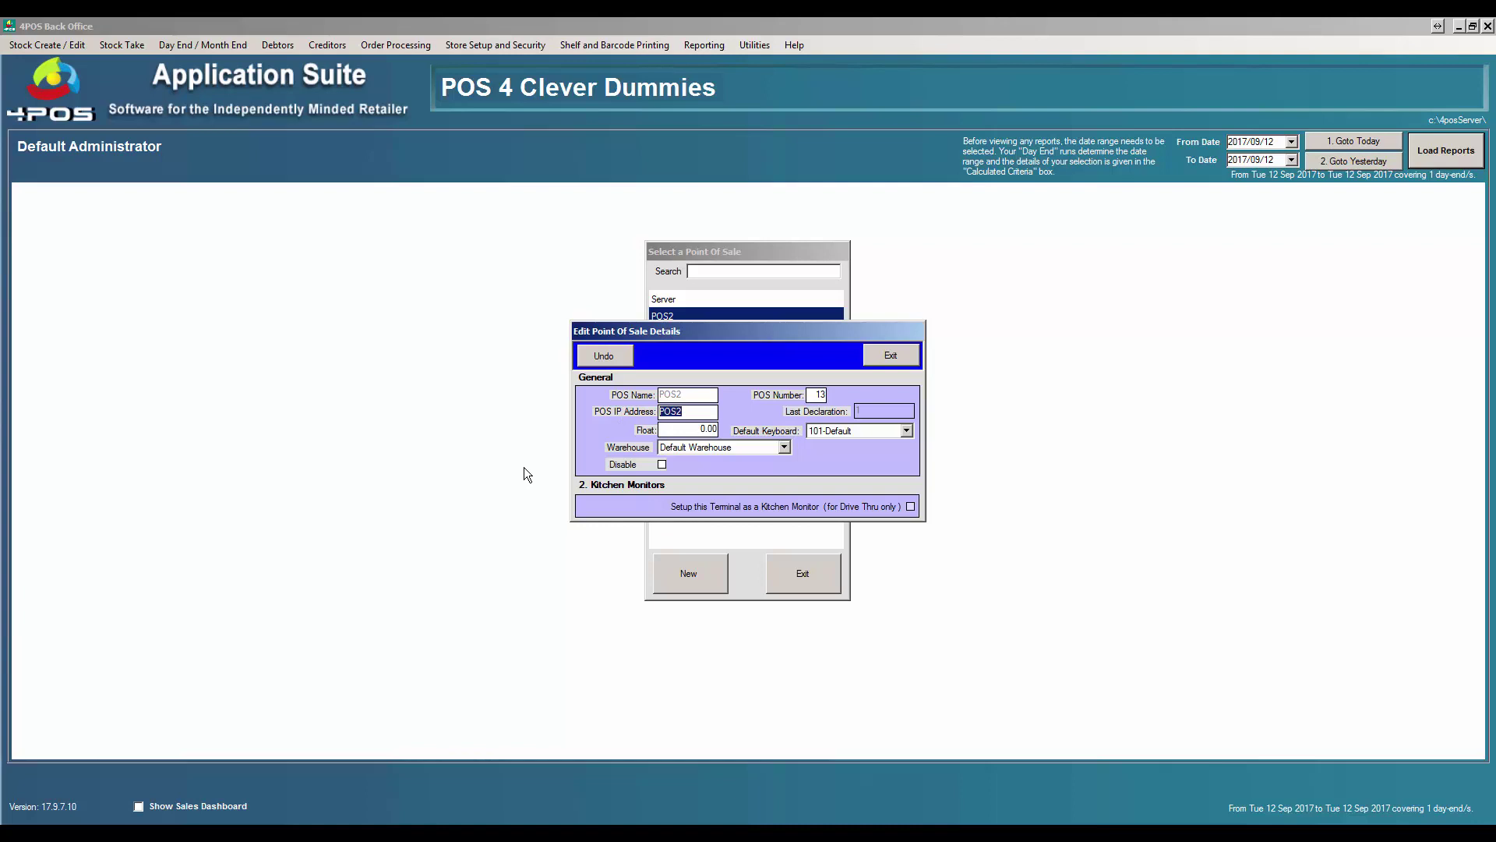
{"action": "key", "text": "super+e"}
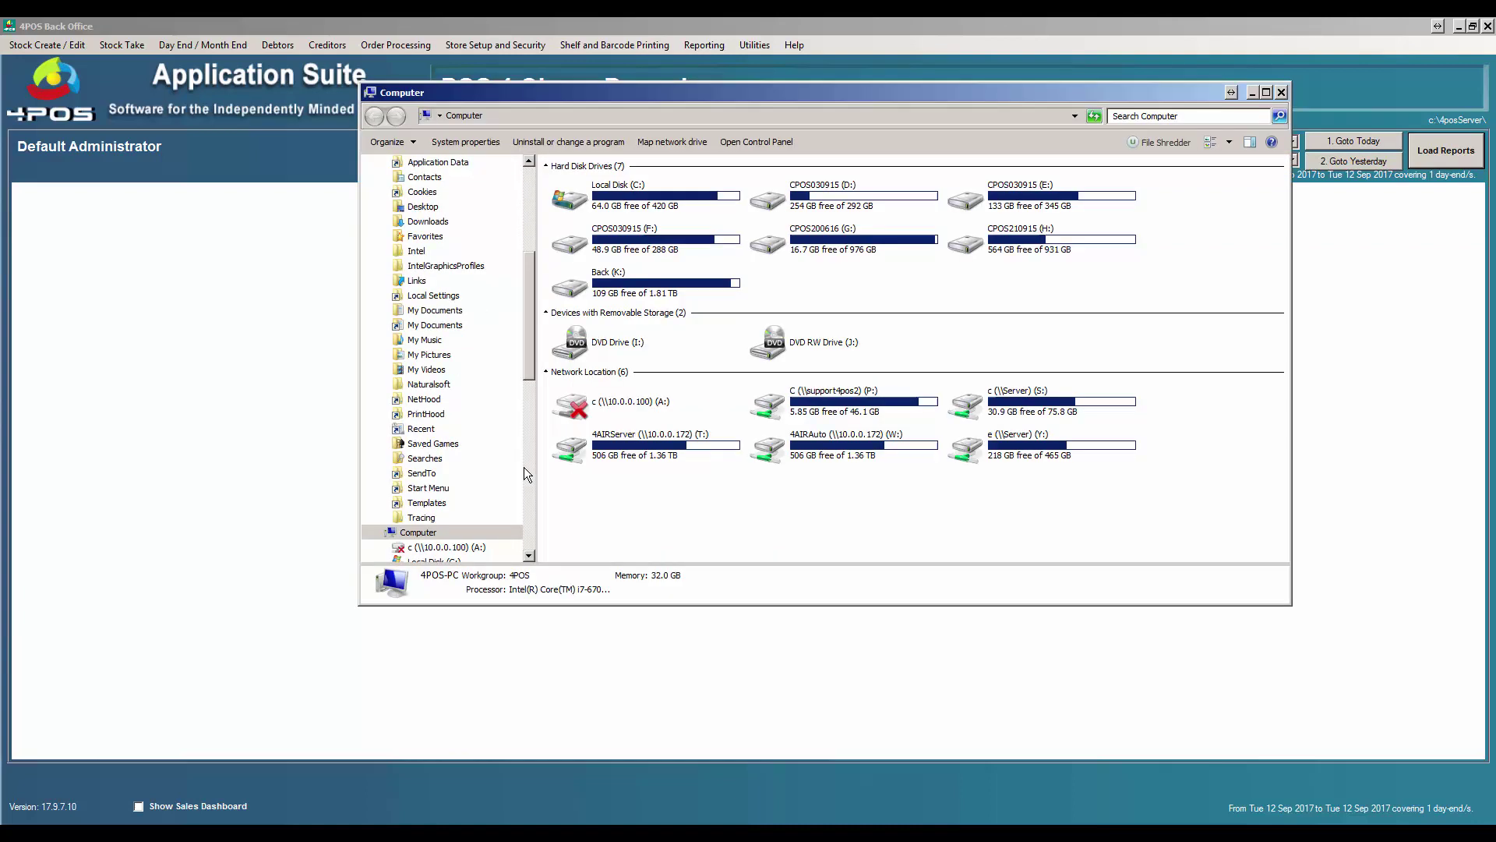
Step: Maximise the Computer window and enter \\pos2 in its address bar
{"action": "left_click", "coordinate": [1267, 92]}
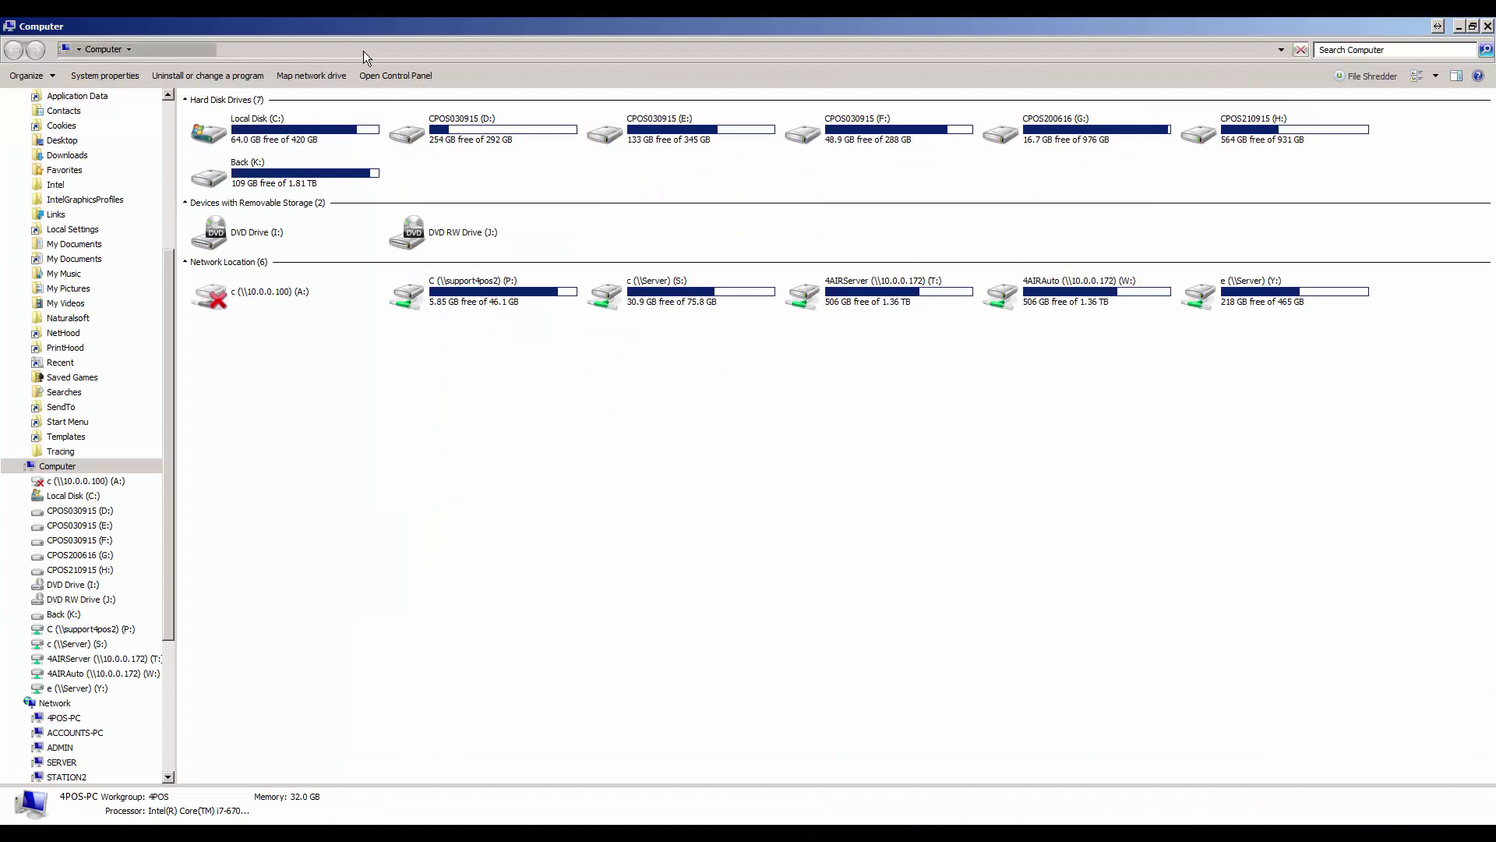
{"action": "left_click", "coordinate": [363, 50]}
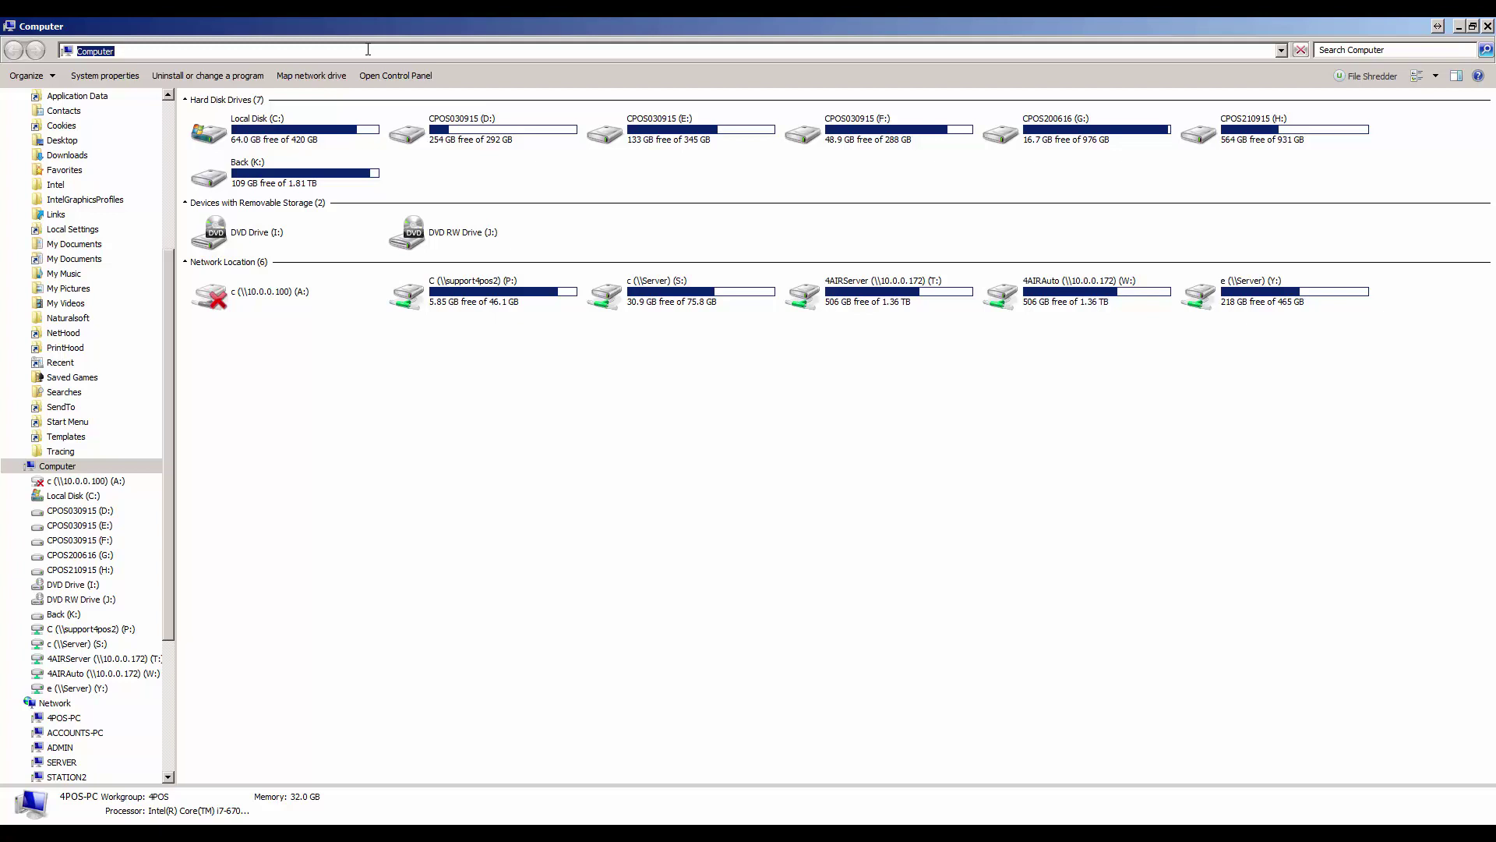
{"action": "type", "text": "\\\\"}
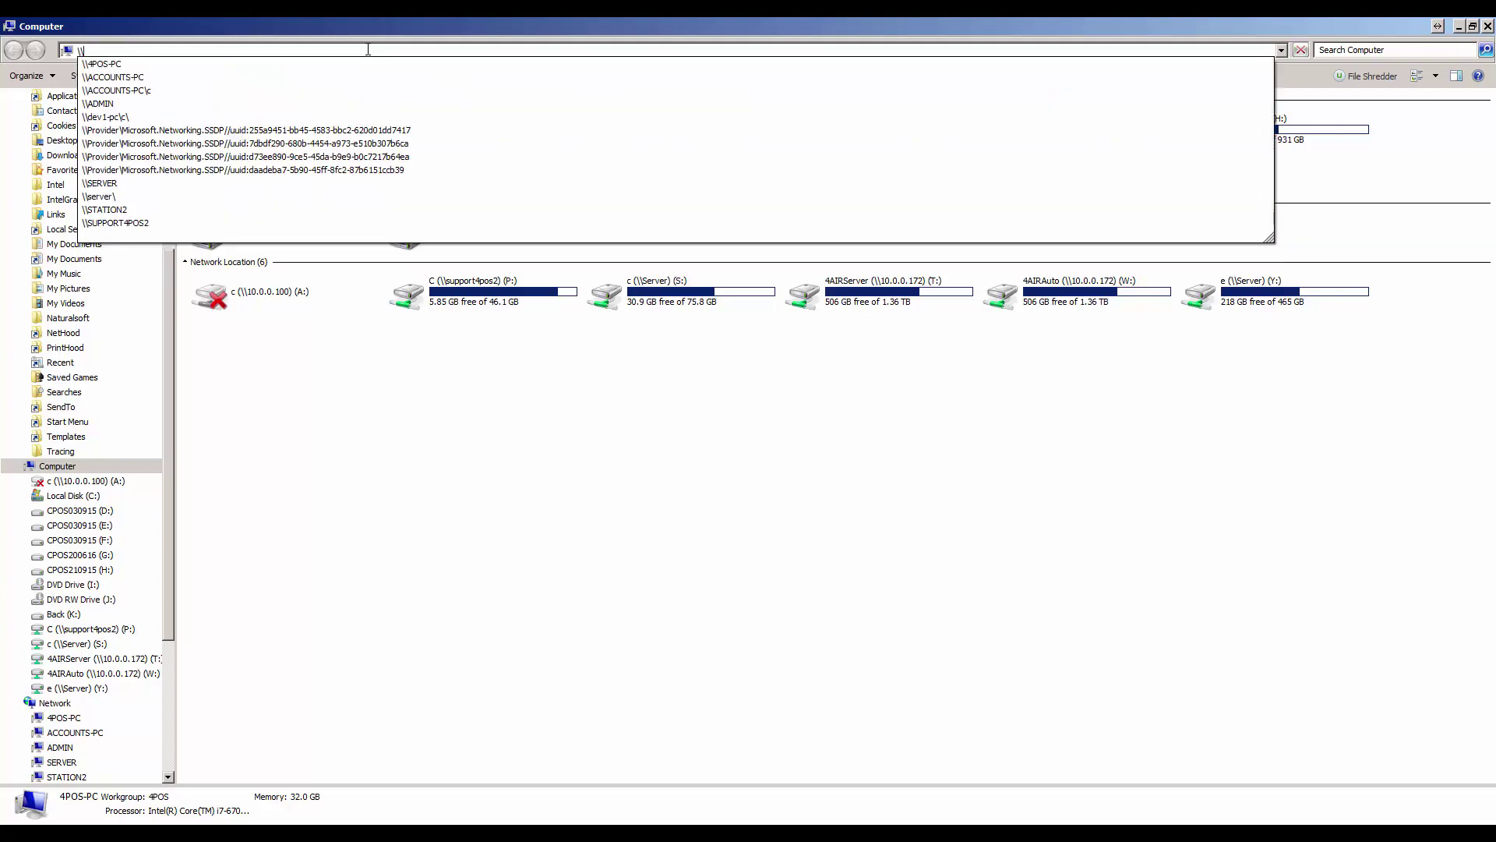
{"action": "type", "text": "pos2\\c"}
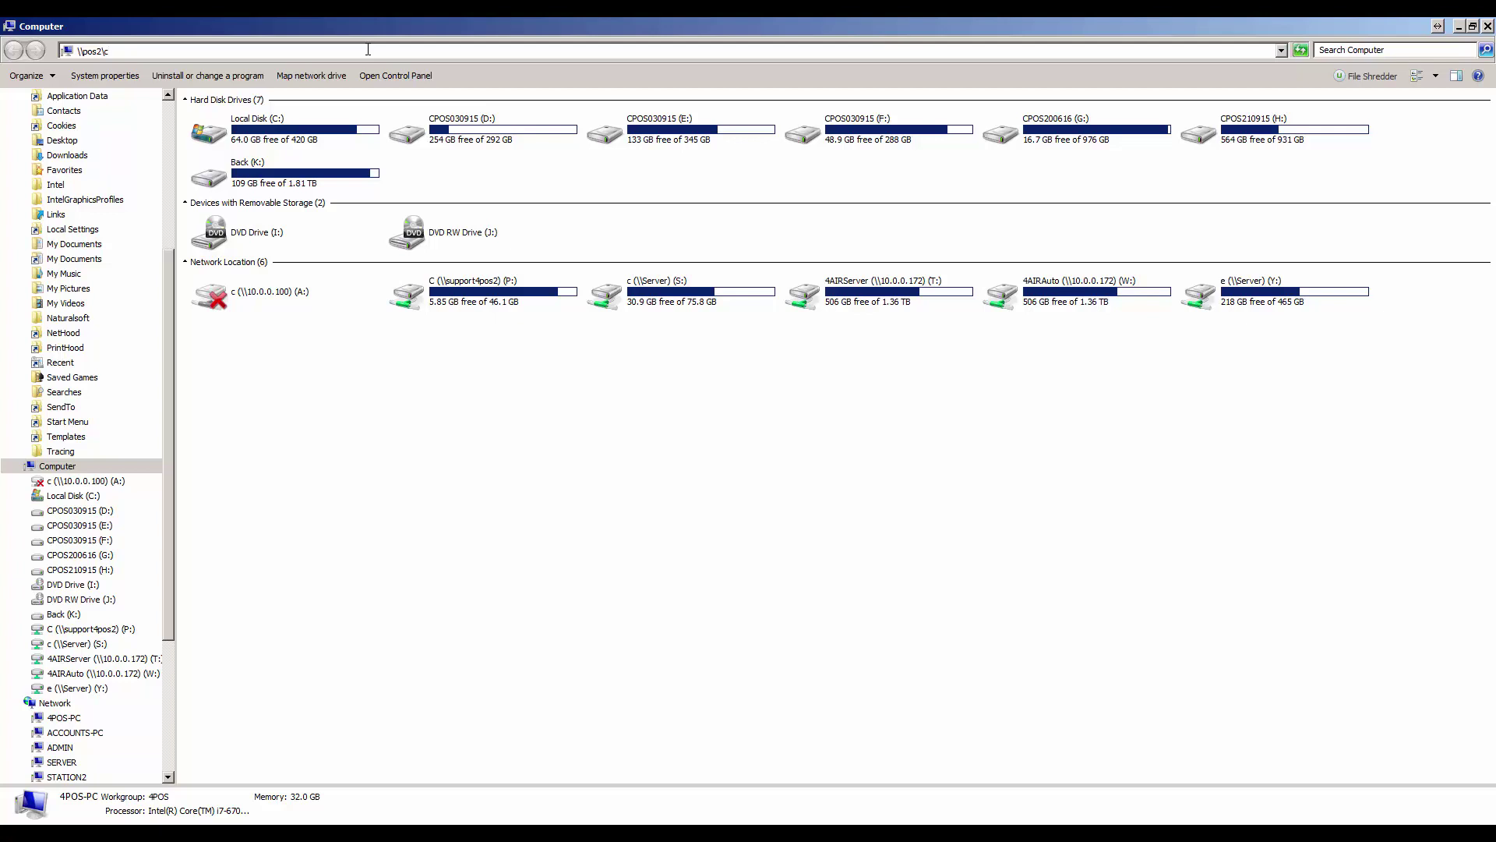
Step: Recheck POS2's details in Back Office, then retype the \pos2 address in Explorer
{"action": "left_click", "coordinate": [955, 806]}
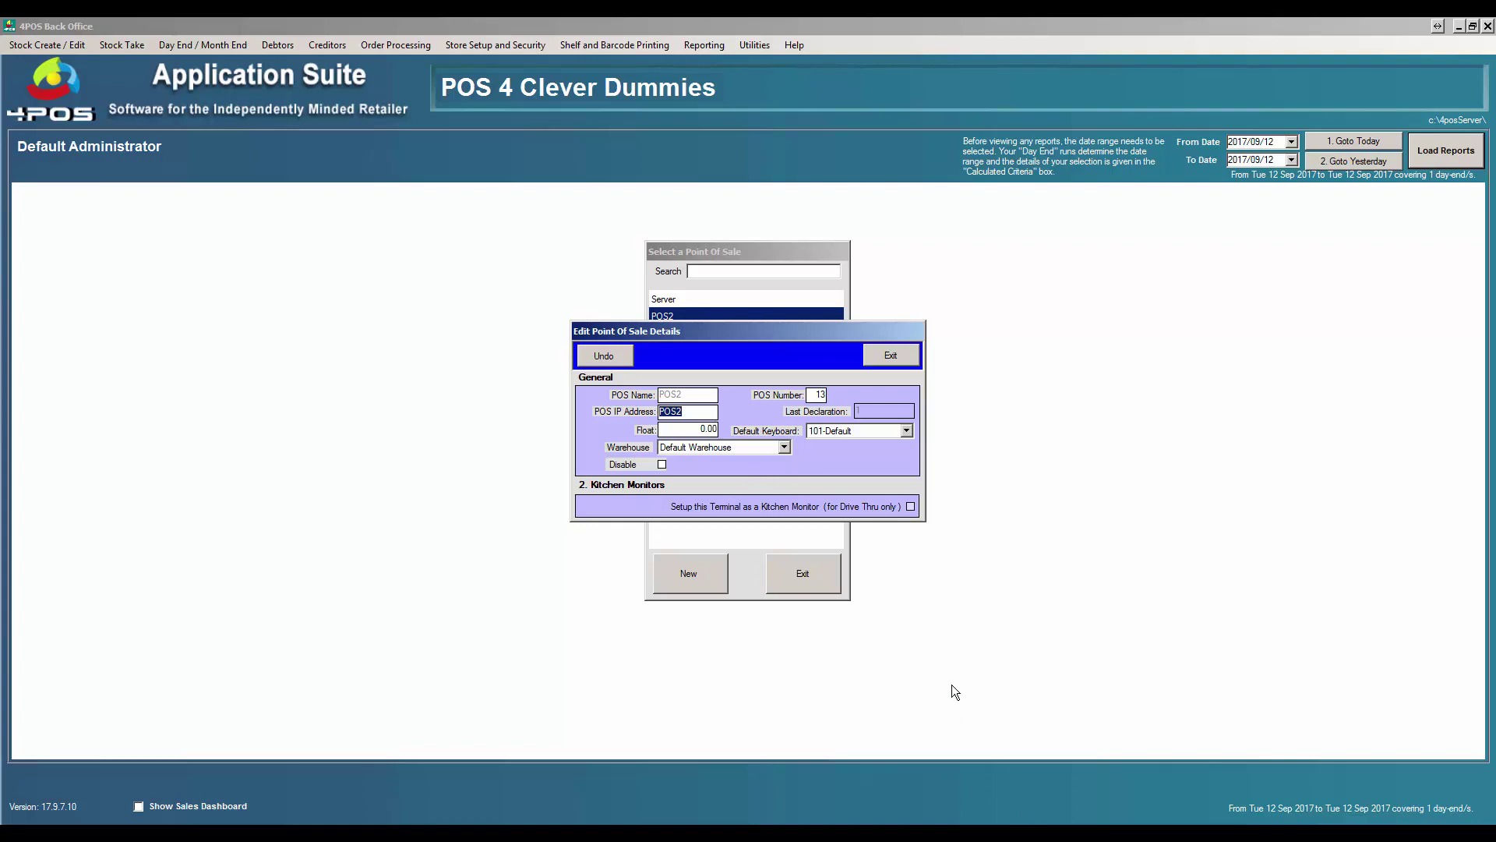
{"action": "key", "text": "alt+Tab"}
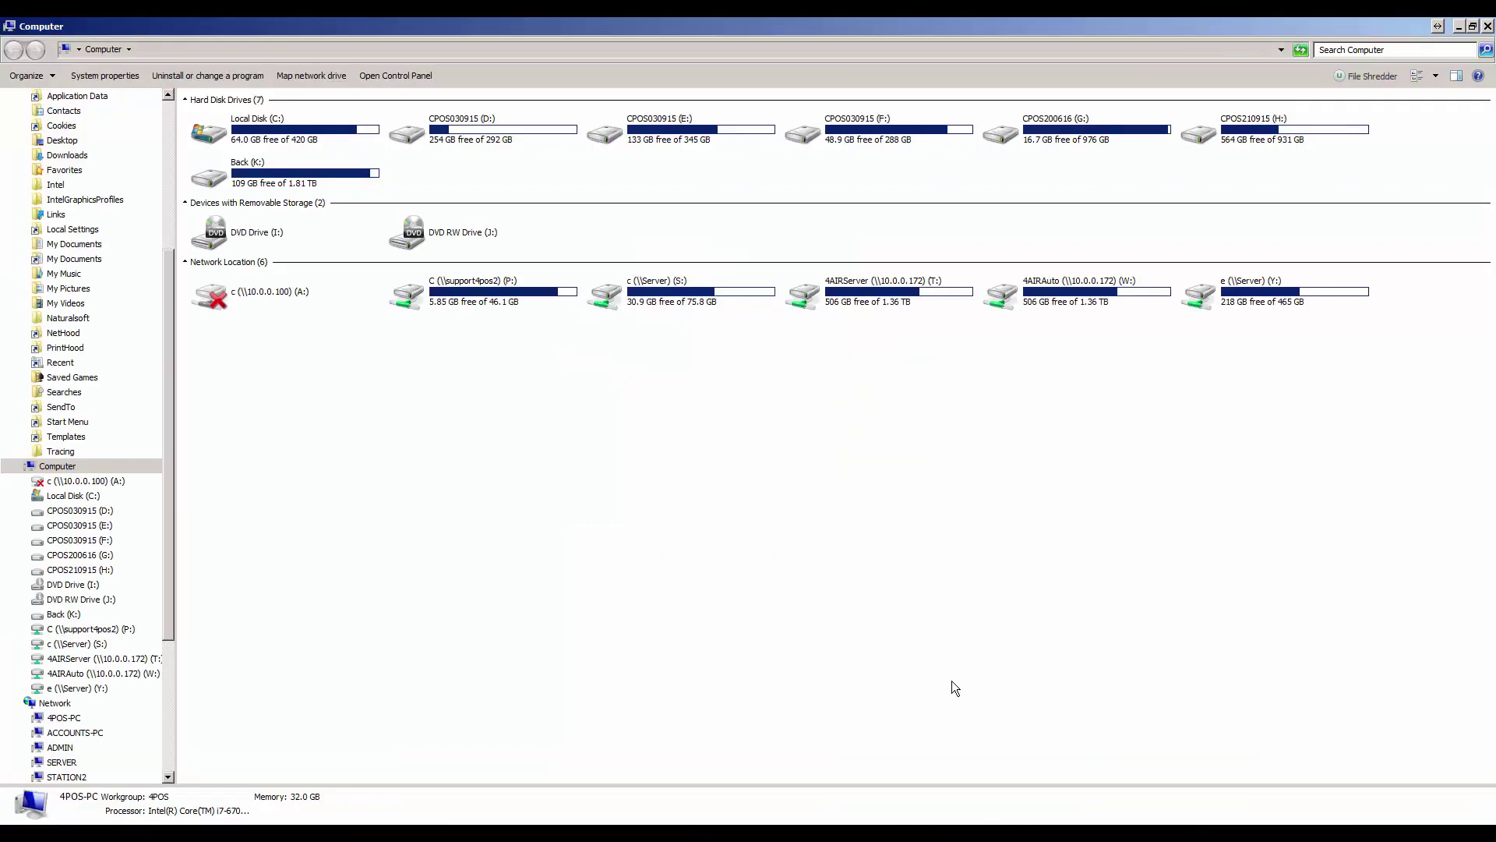
{"action": "left_click", "coordinate": [231, 49]}
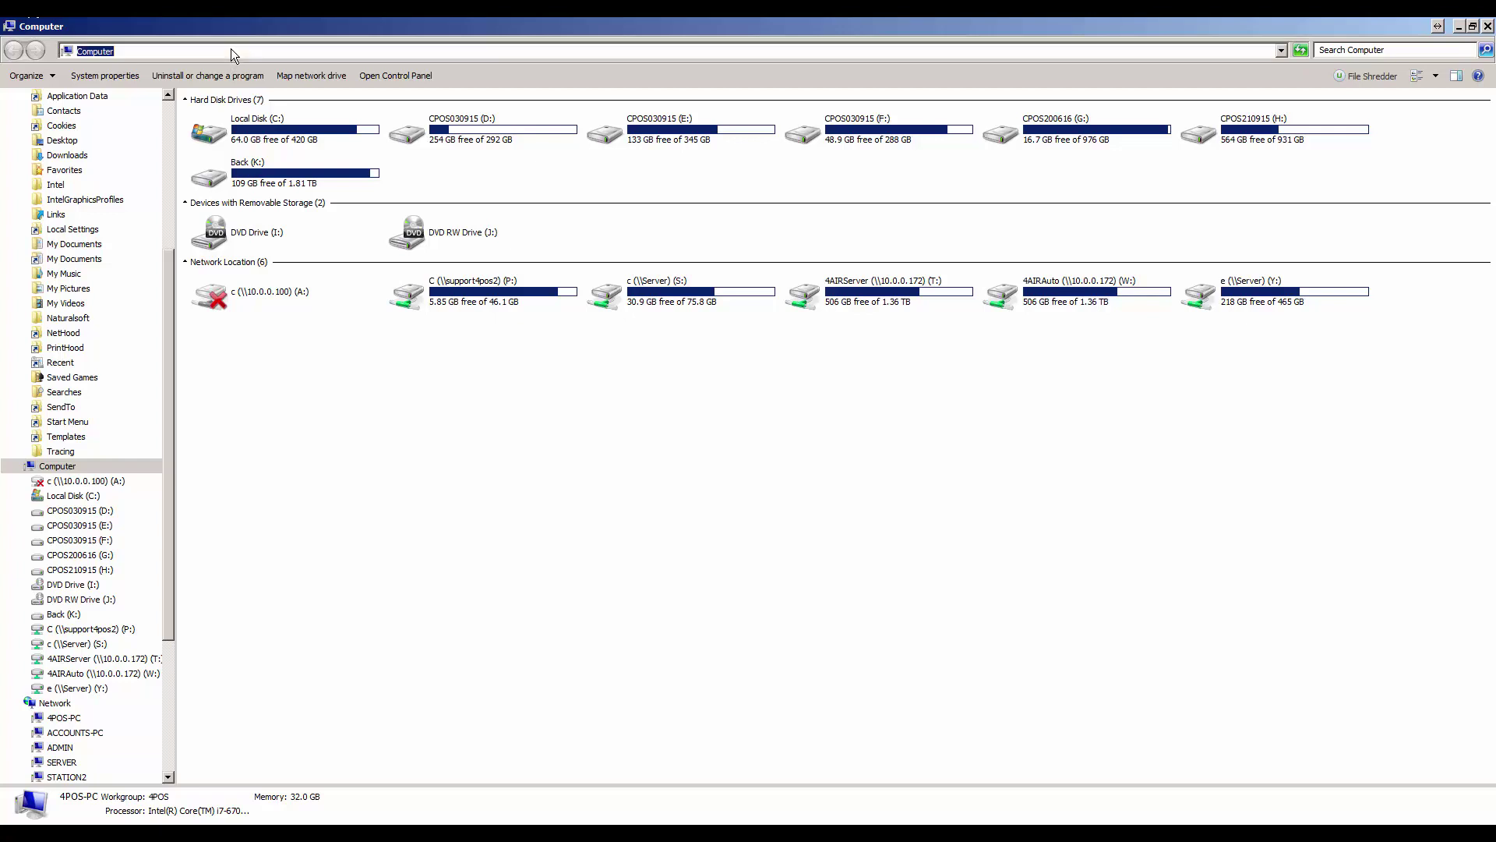
{"action": "type", "text": "\\pos2\\c"}
{"action": "key", "text": "ctrl+a"}
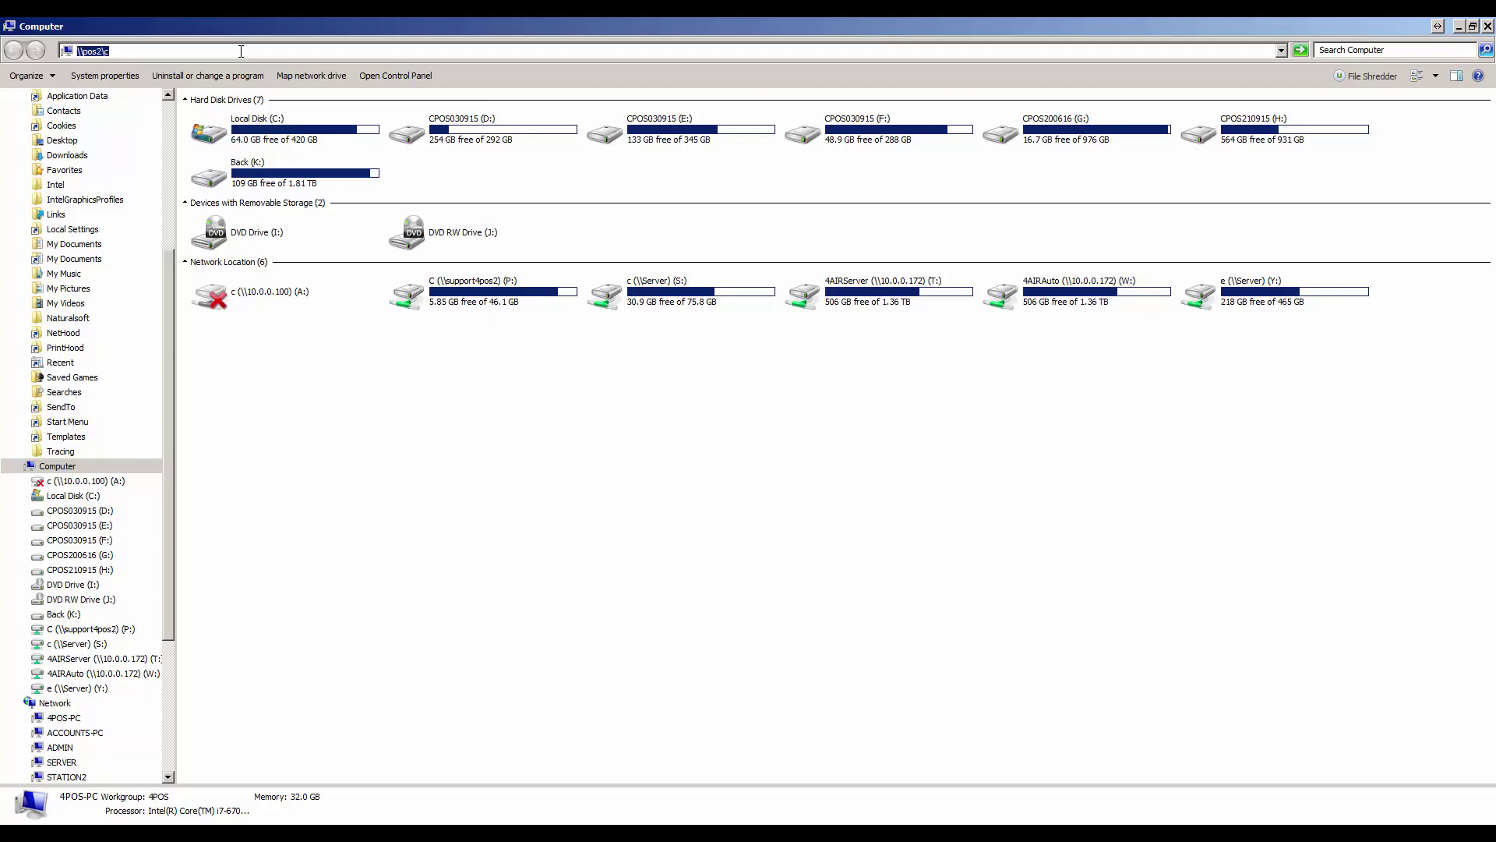